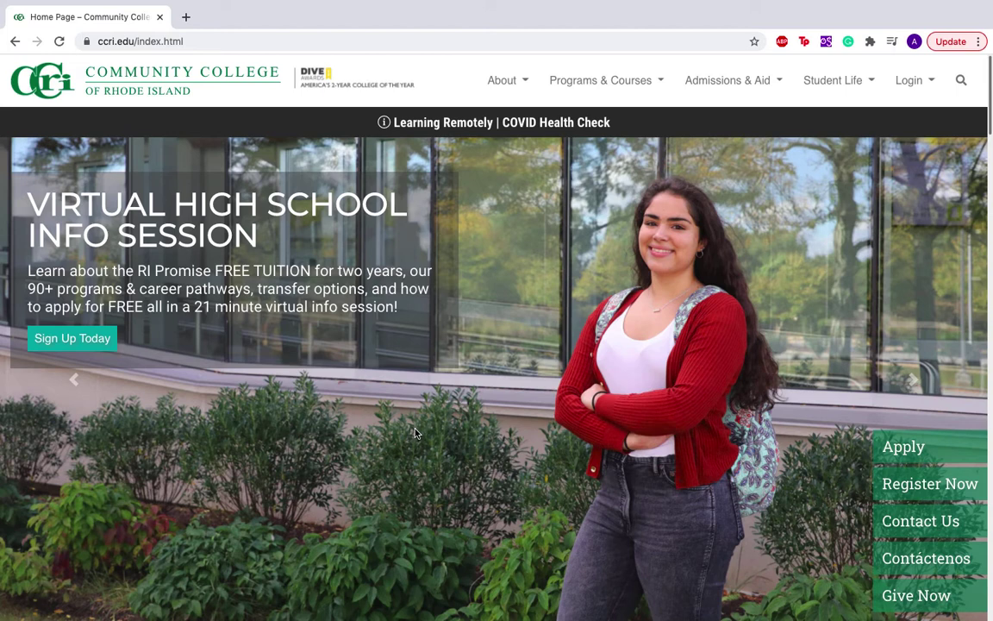
Log in to the MyCCRI portal from the college website and open its registration section
mouse_move(909, 126)
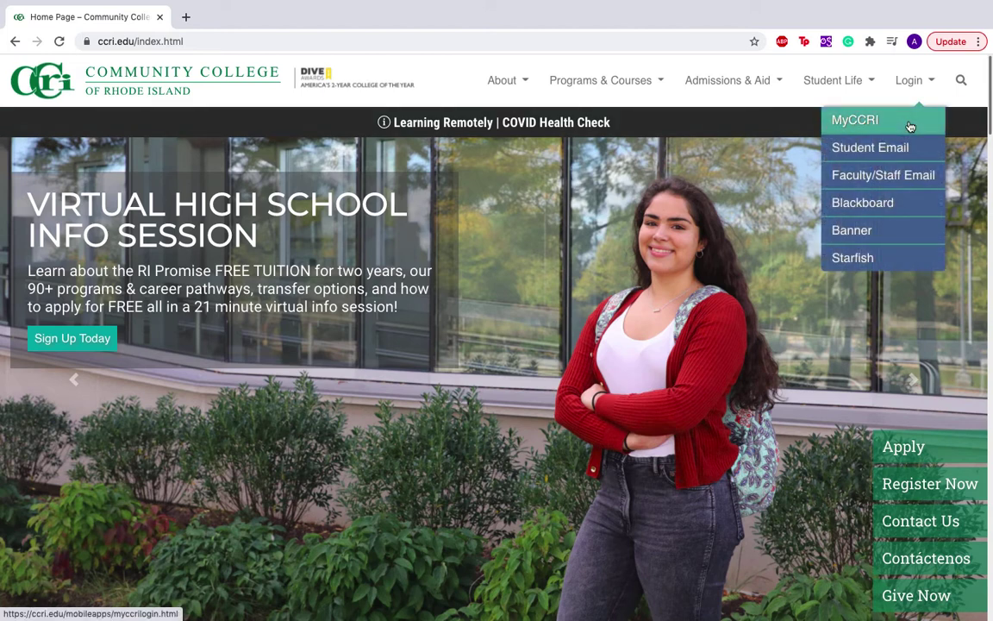
click(909, 127)
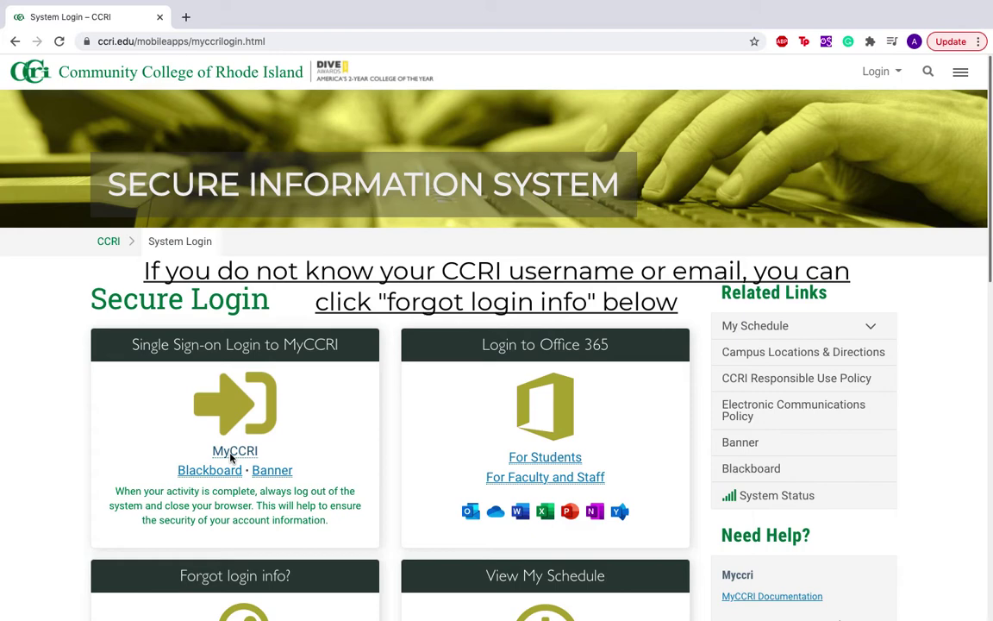
click(231, 457)
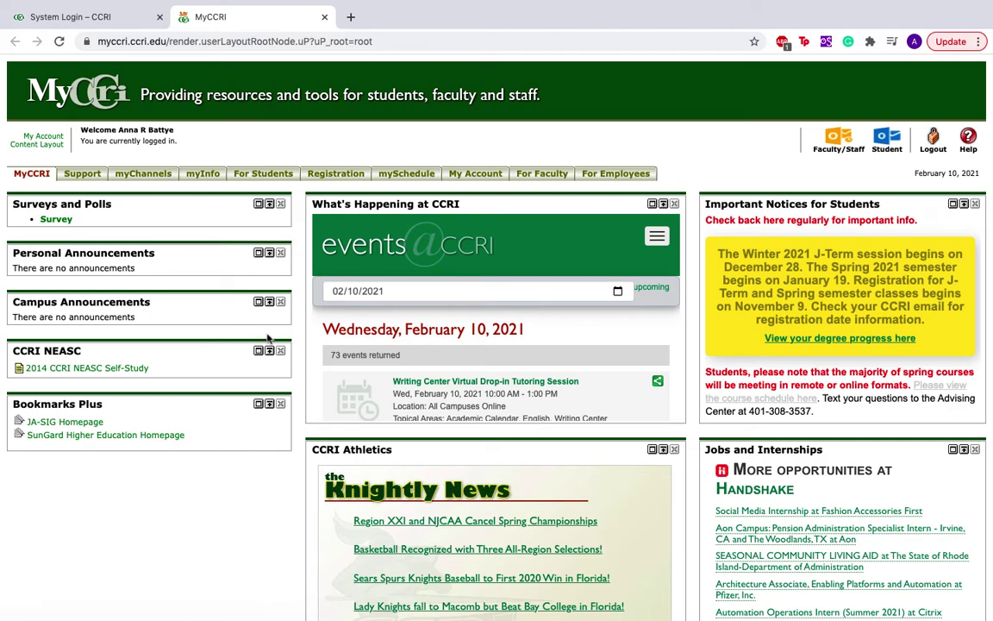
click(318, 175)
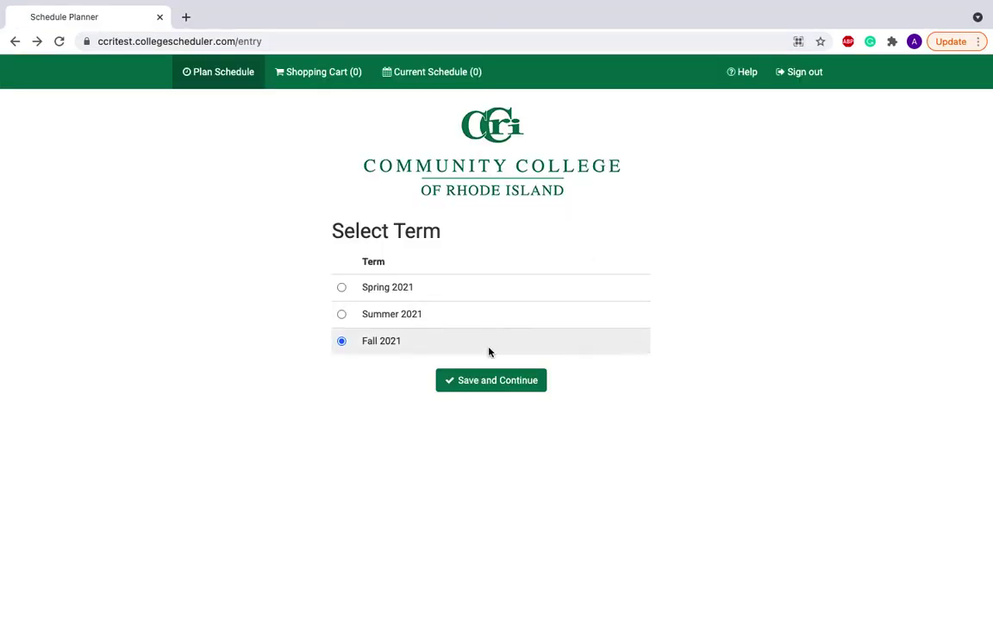
Continue with the Fall 2021 term and save the session selection with all sessions included
click(490, 387)
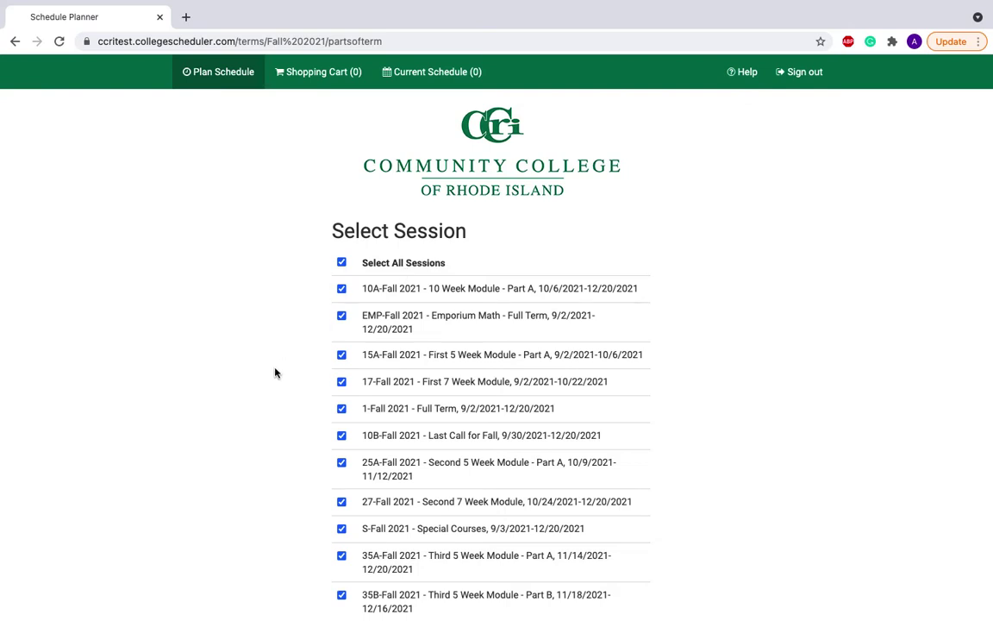
scroll(275, 373, down, 2)
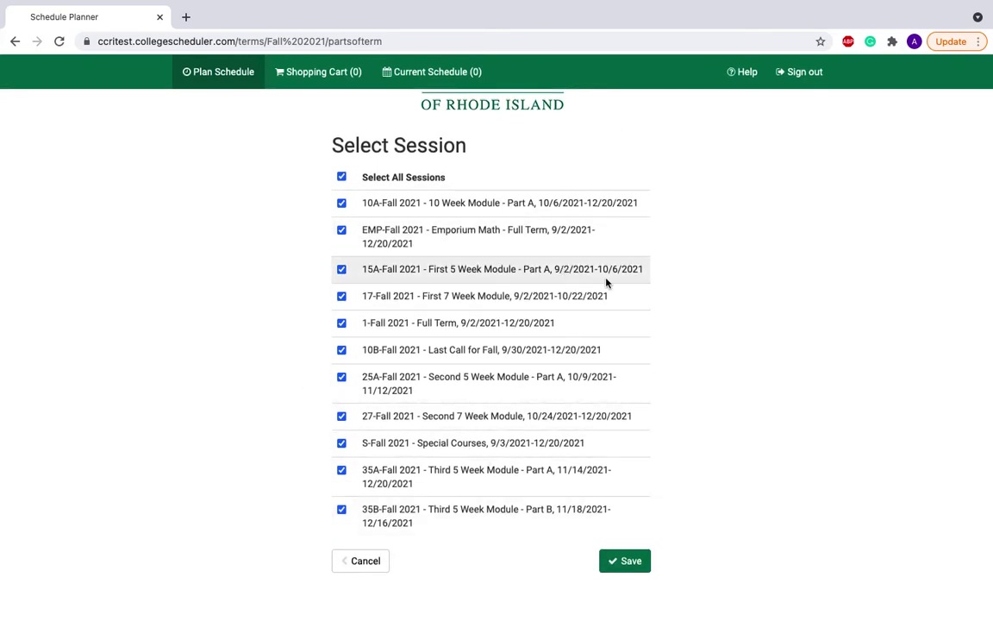
click(620, 561)
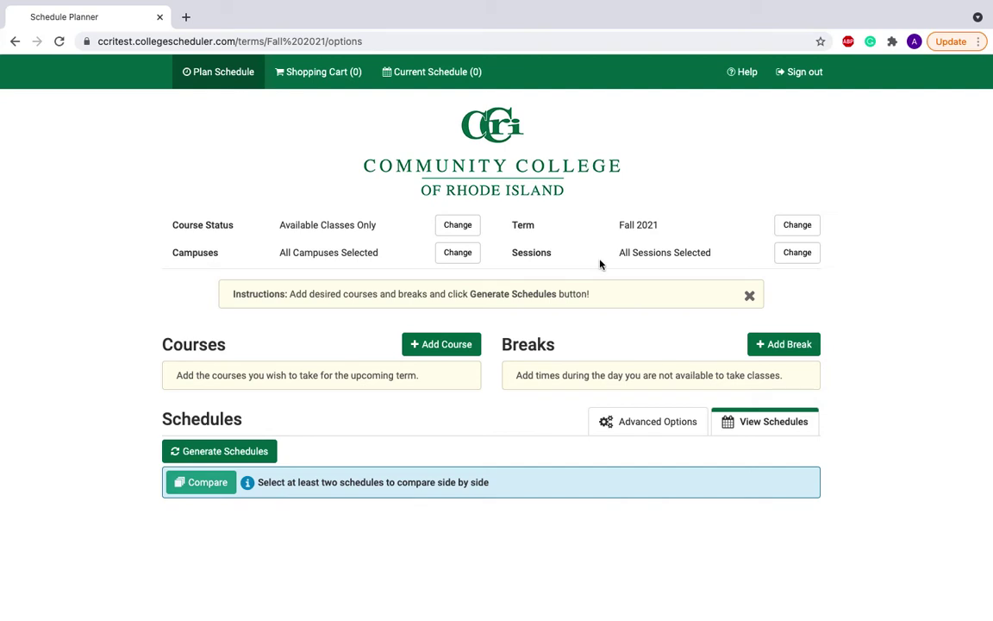
drag(618, 226, 670, 228)
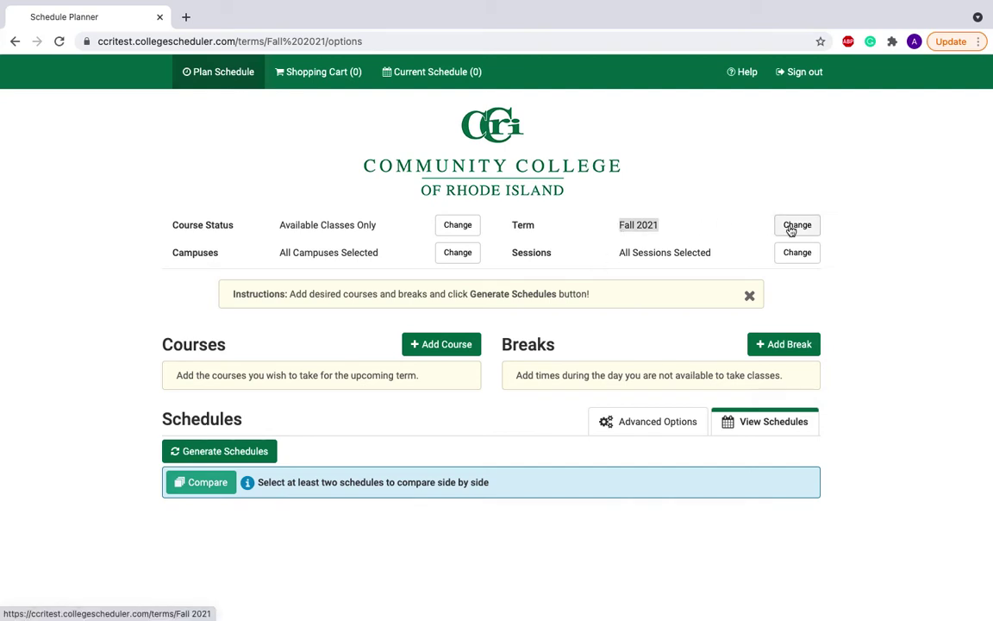
Add the ENGL - English course 1010 Composition I to the Fall 2021 course list by subject
click(444, 345)
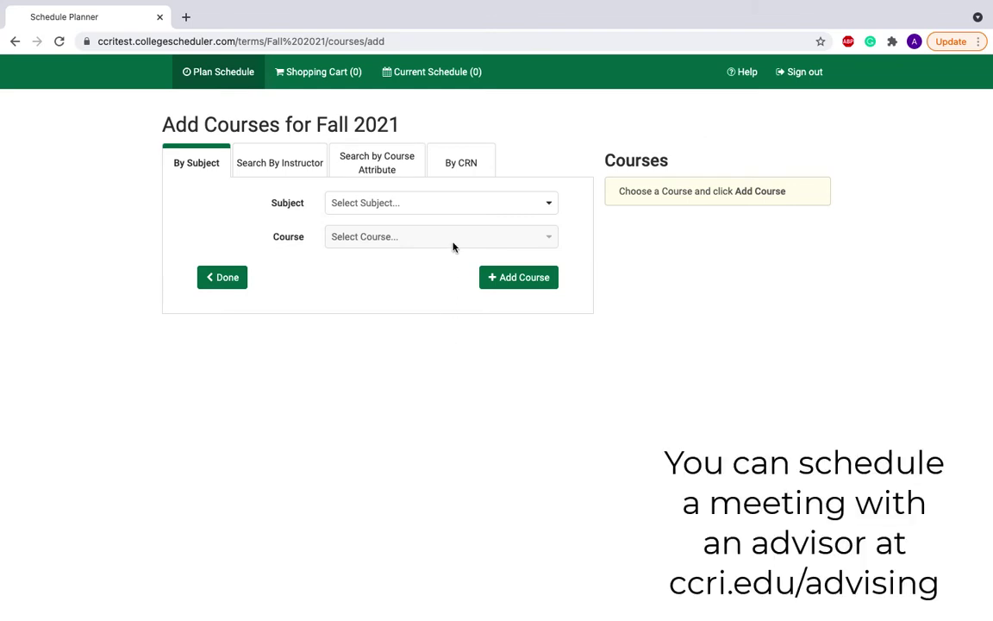
click(452, 203)
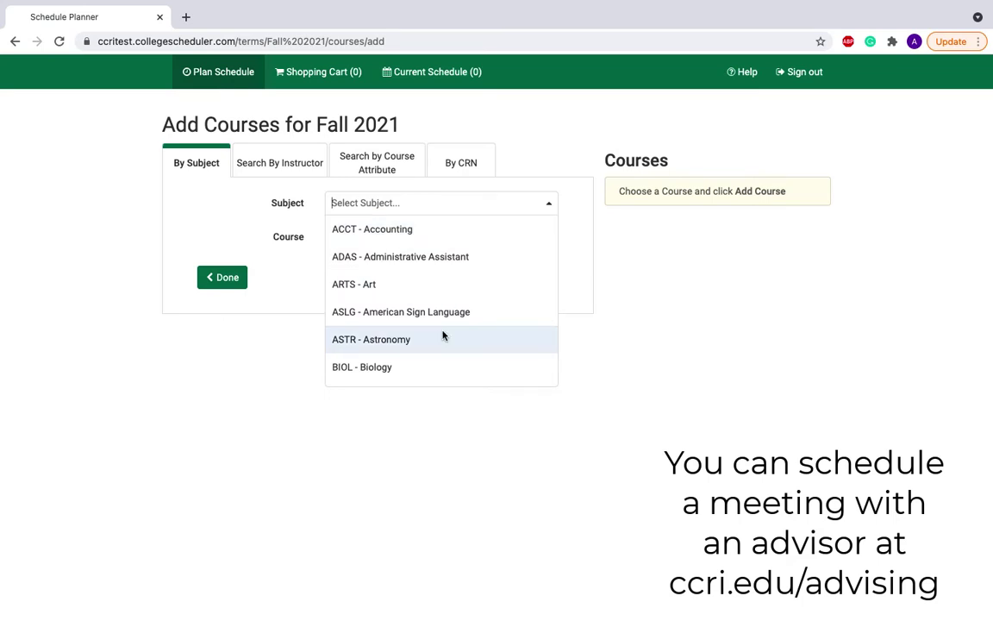
scroll(443, 337, down, 3)
click(417, 297)
click(431, 233)
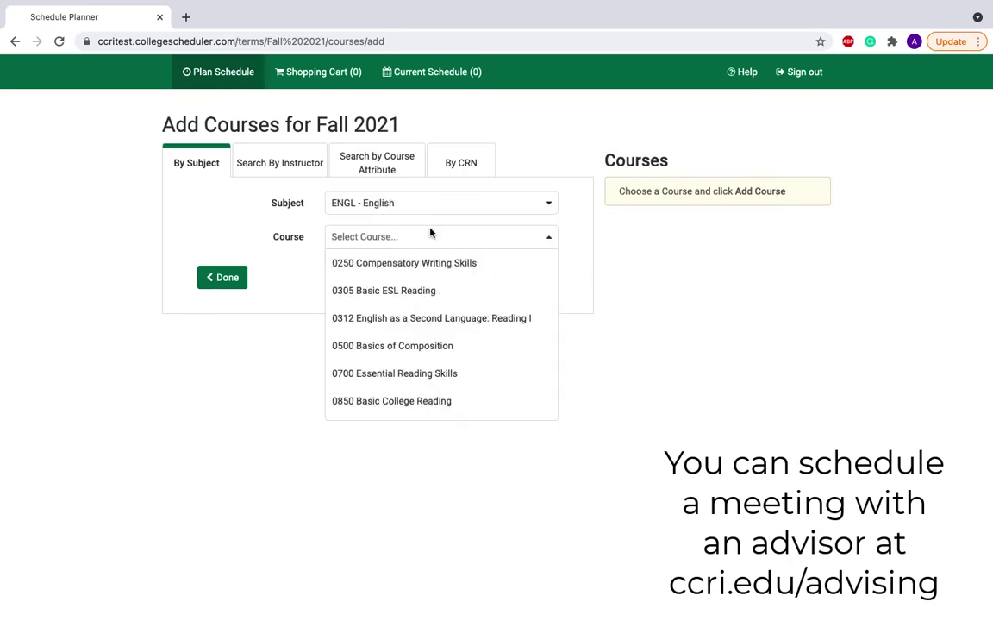
scroll(397, 359, down, 1)
scroll(397, 358, down, 2)
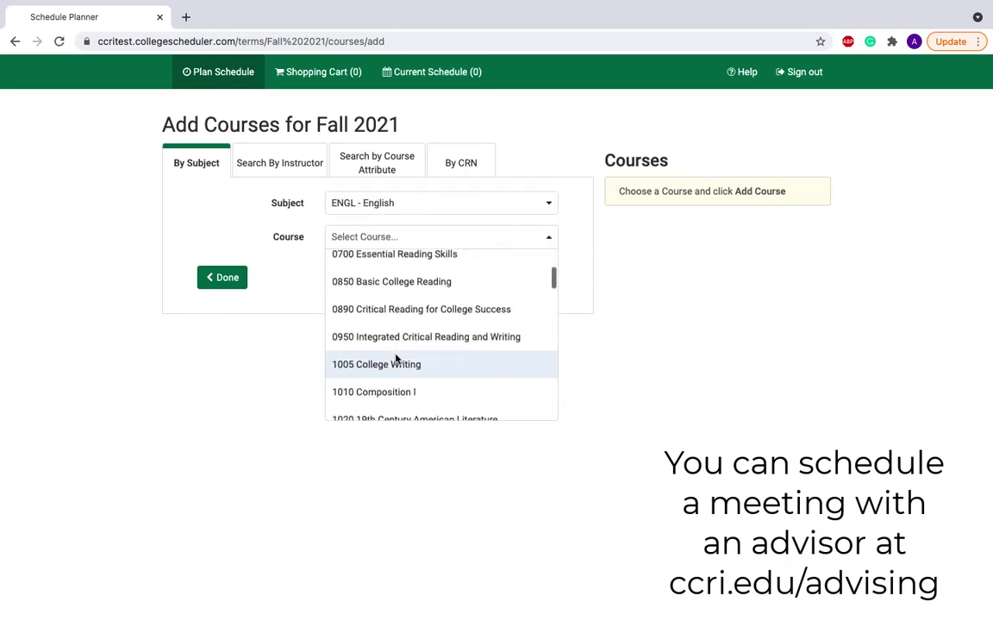
click(397, 392)
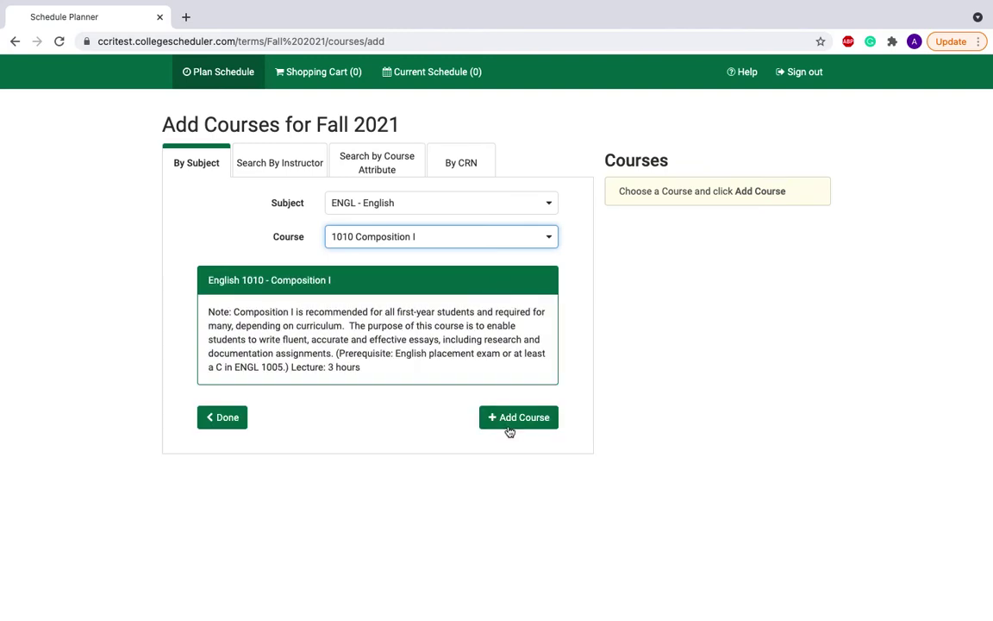
click(509, 429)
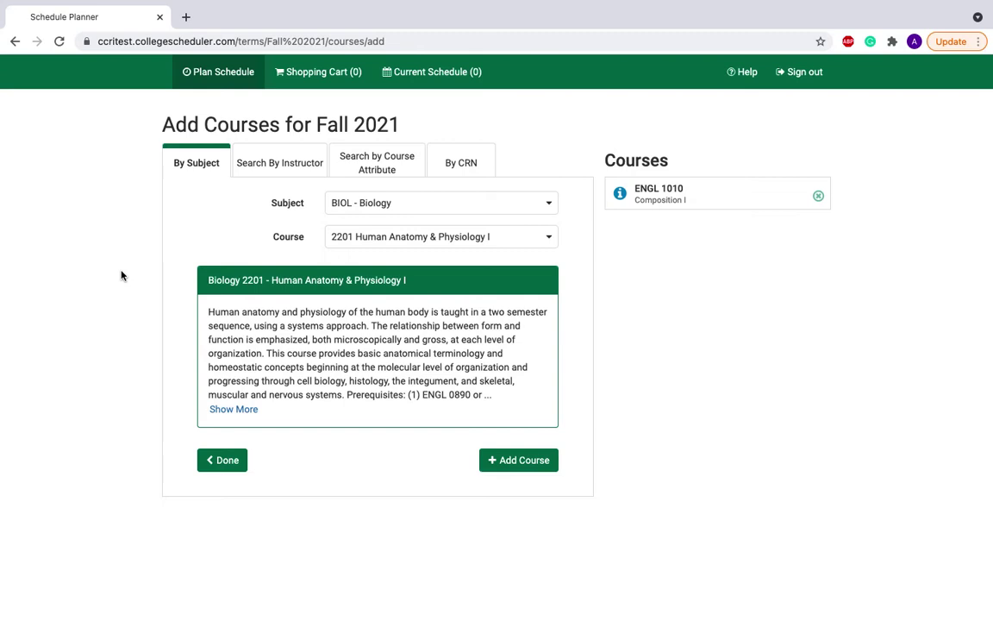
Look at the course searches by instructor and by CRN, checking one instructor's courses, and return to the subject search
click(254, 172)
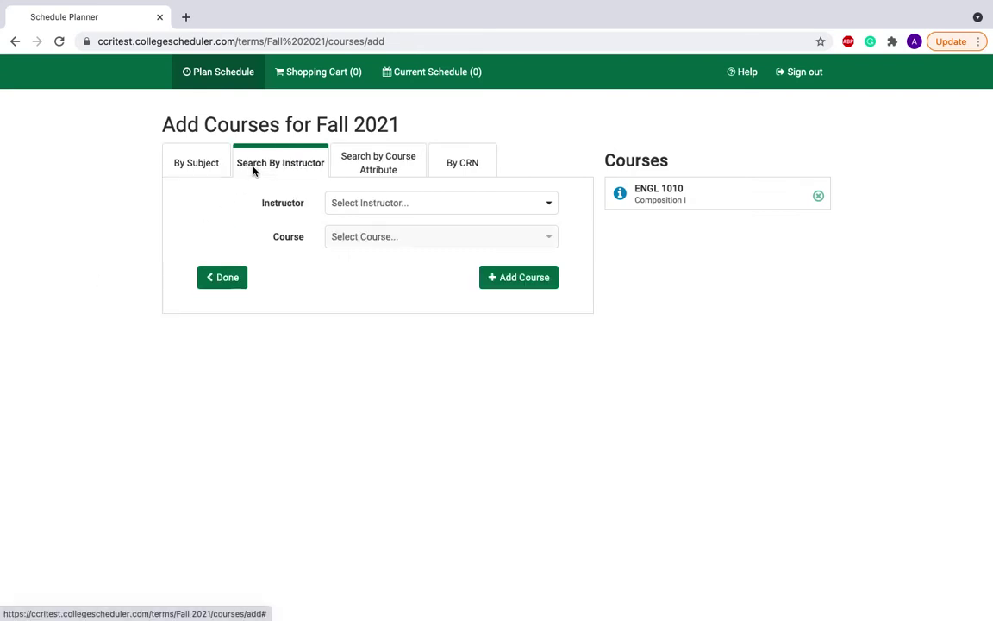
click(375, 212)
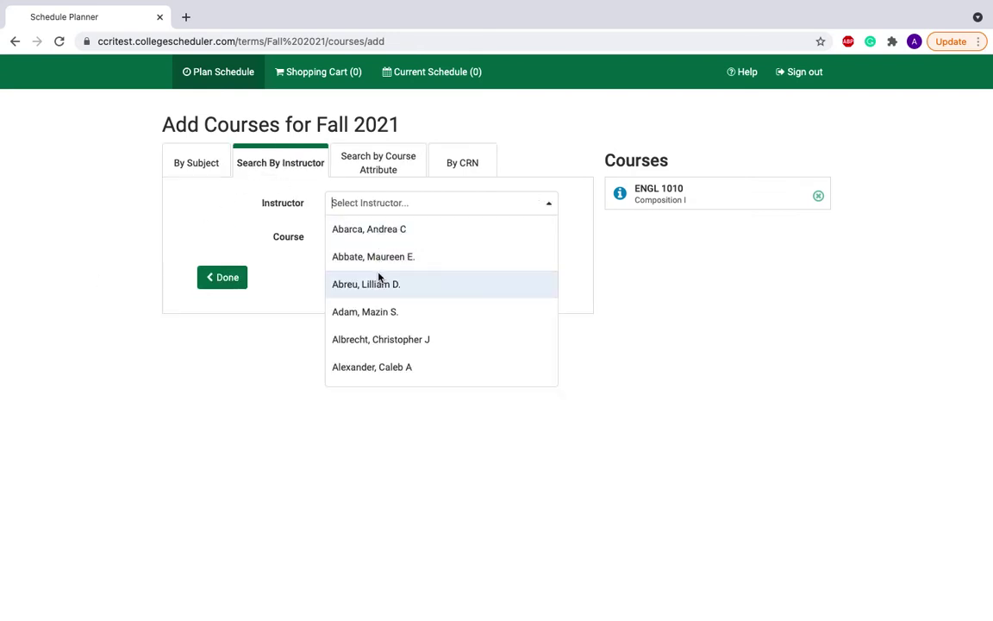
click(382, 284)
click(384, 238)
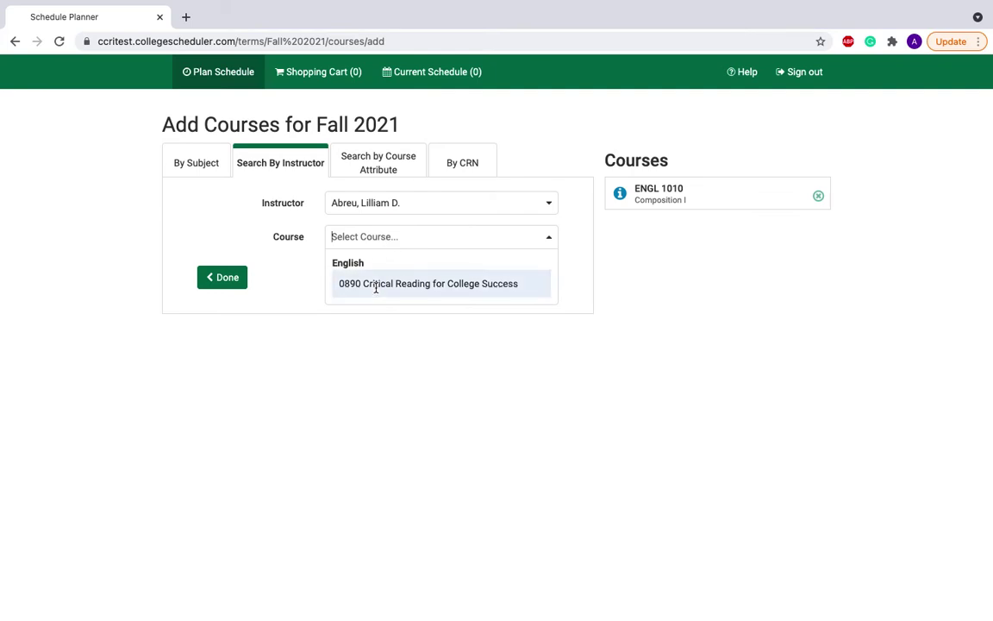
click(449, 159)
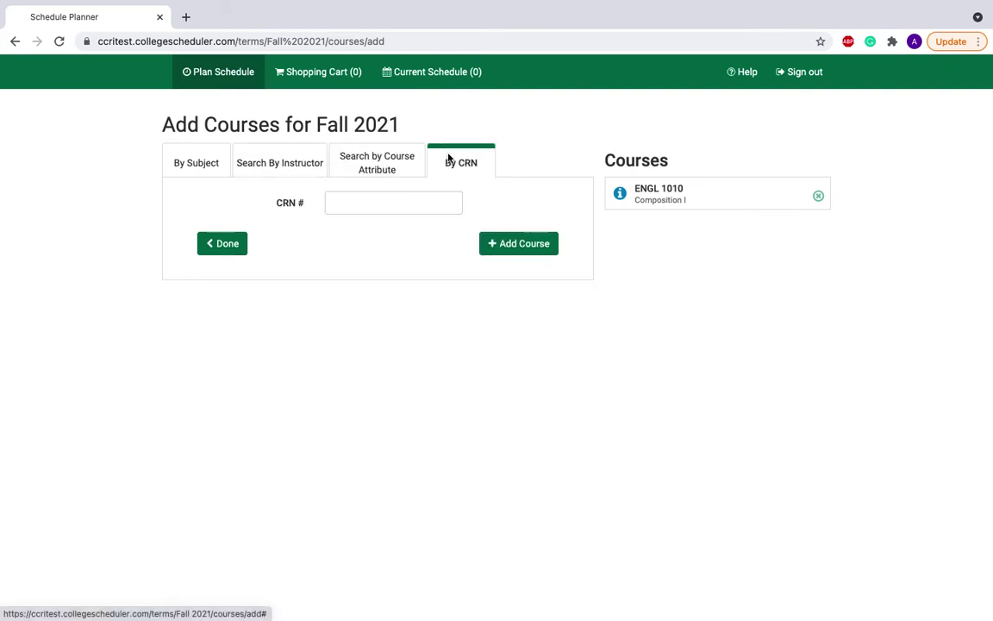
click(182, 165)
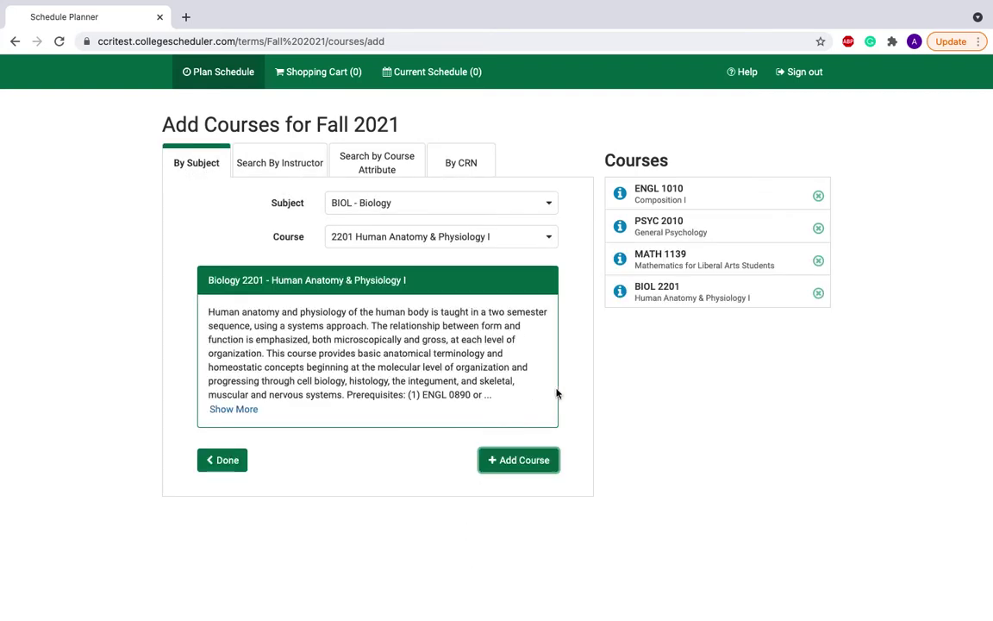
Finish adding courses and create a break named Work from 8:00 am to 11:00 am on Monday and Tuesday
click(203, 466)
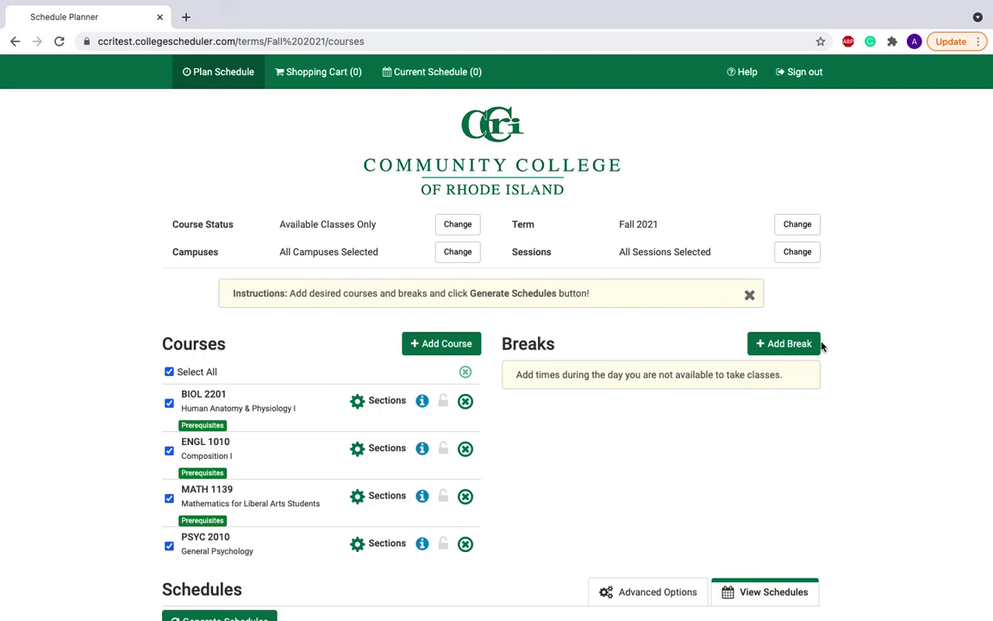
click(785, 343)
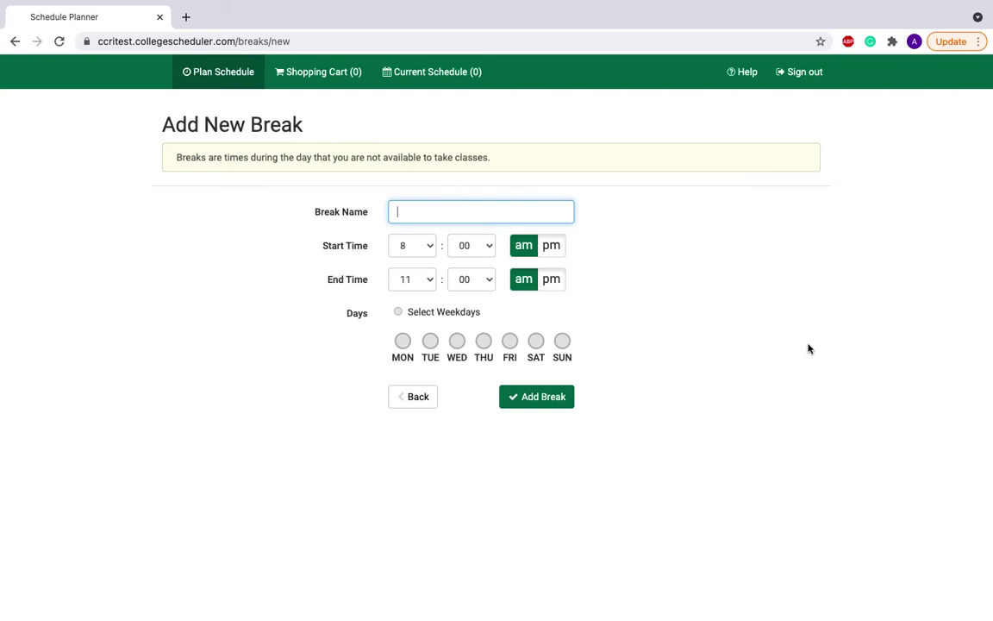
text(Work)
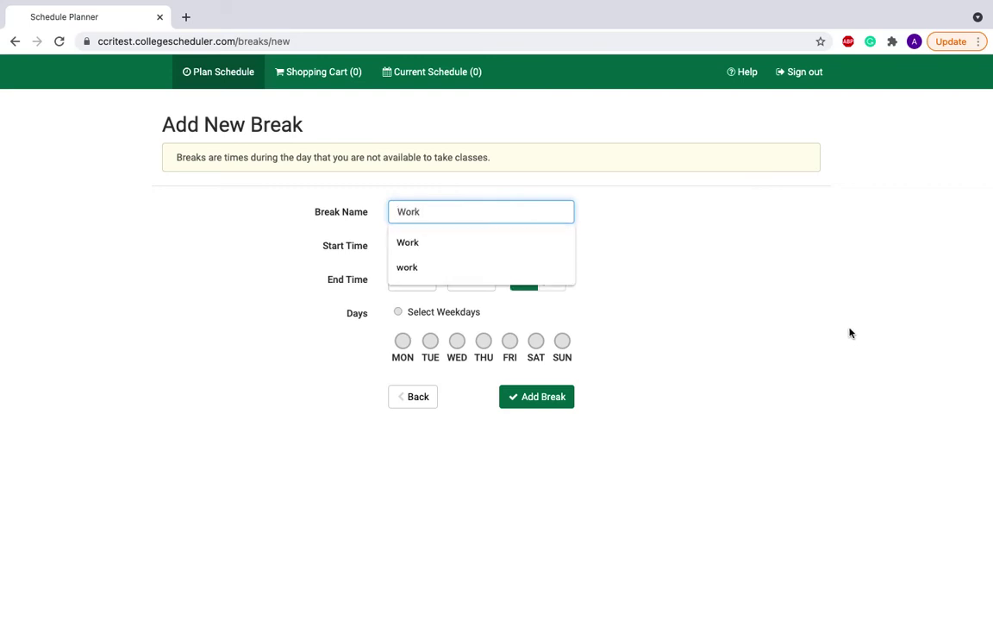
click(517, 251)
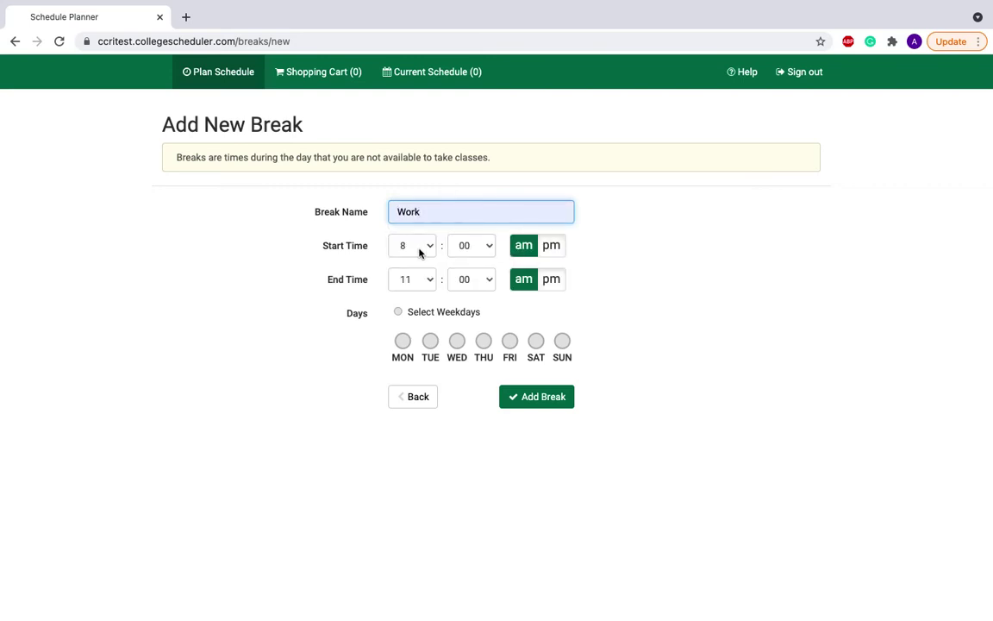
click(402, 342)
click(430, 343)
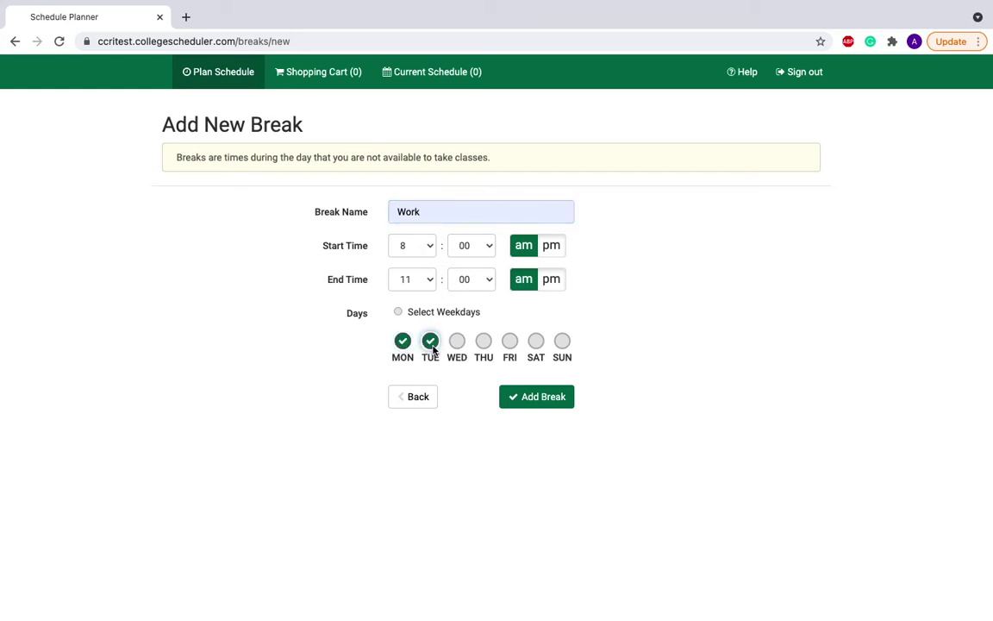
click(522, 403)
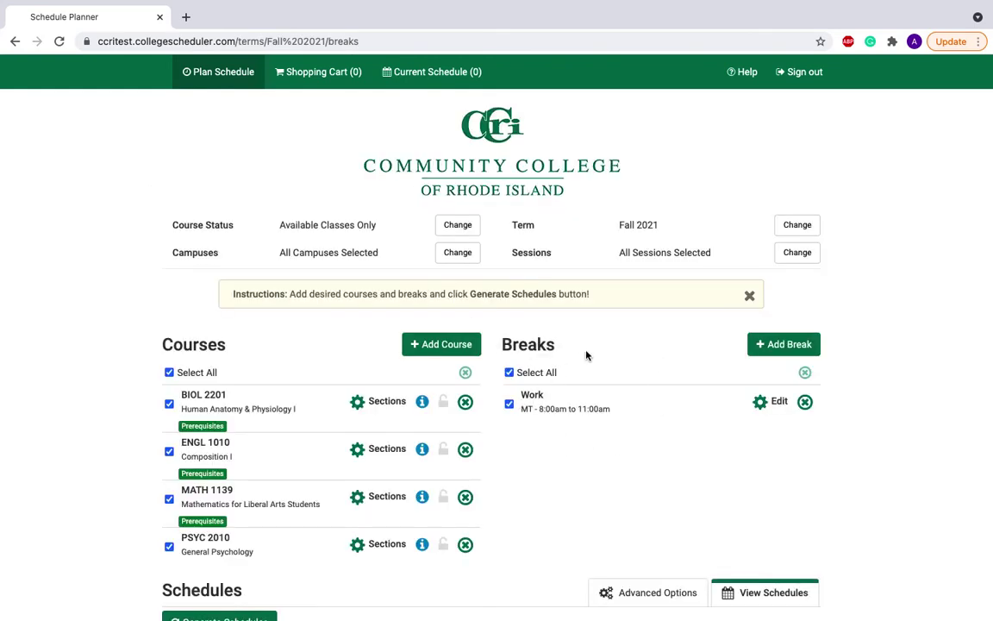
Generate schedules from the selected courses and break, and open the first schedule in the results
scroll(567, 478, down, 3)
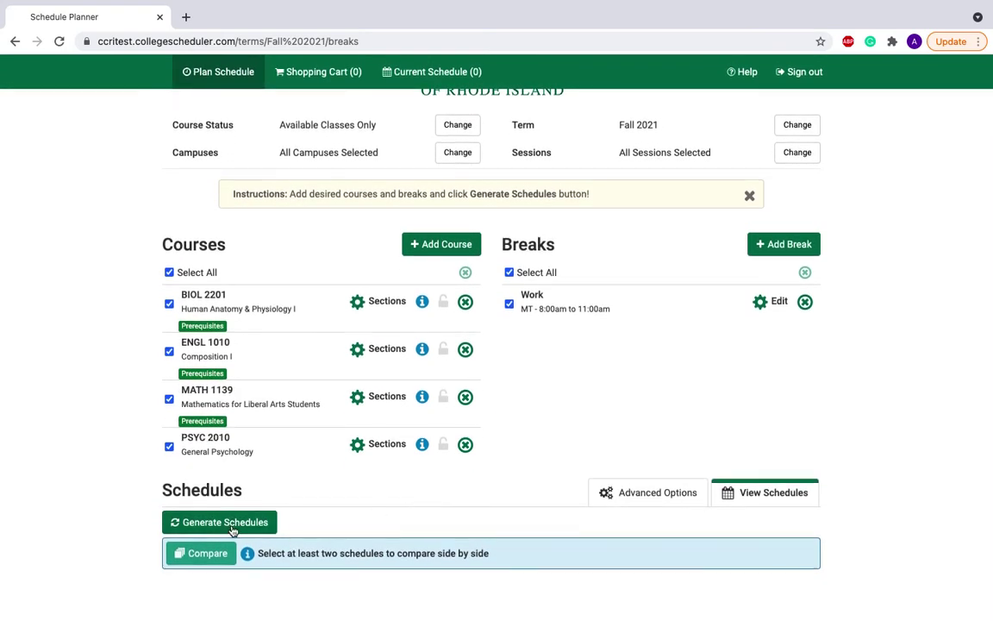
click(231, 523)
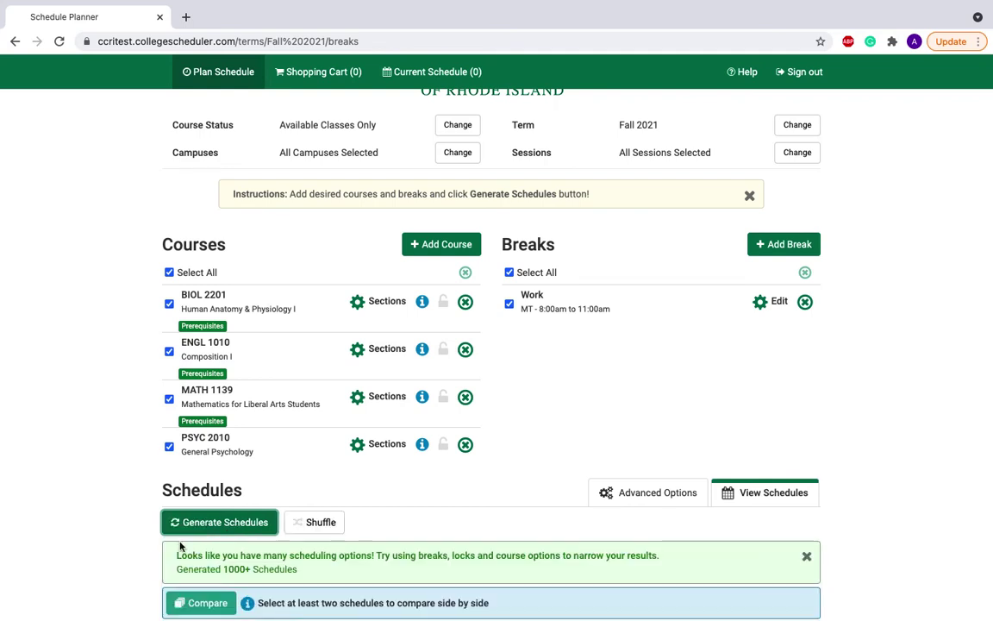
scroll(155, 547, down, 5)
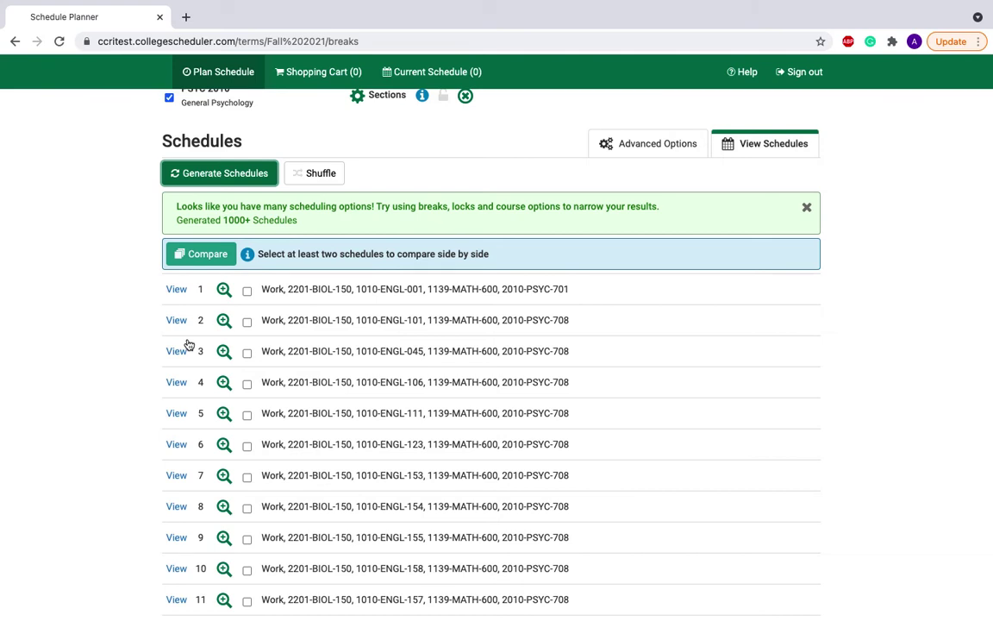
click(176, 290)
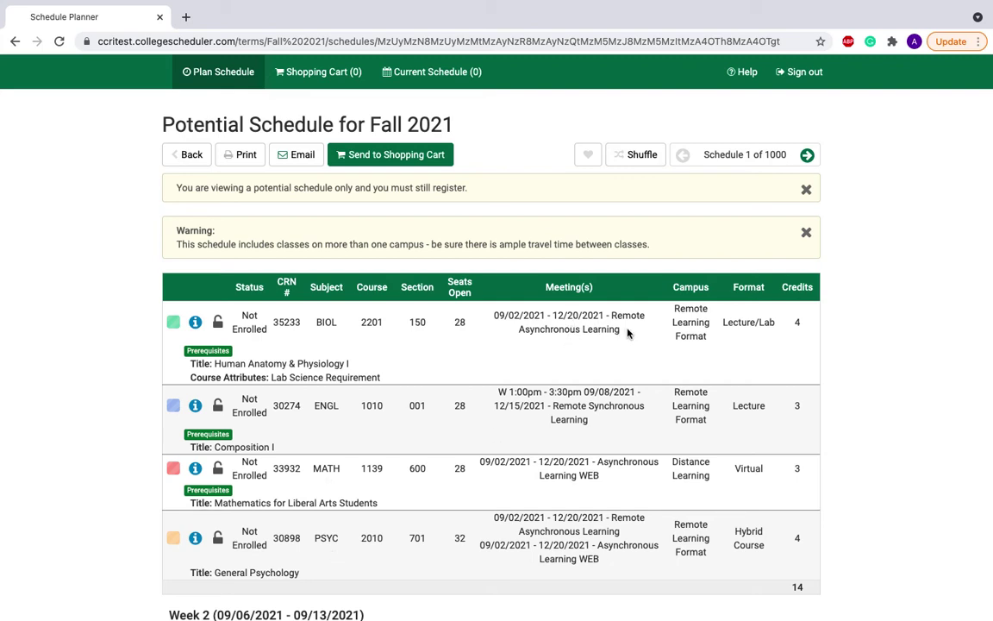
Examine the learning formats of the BIOL 2201 and ENGL 1010 sections and the ENGL 1010 meeting time
drag(627, 335, 610, 316)
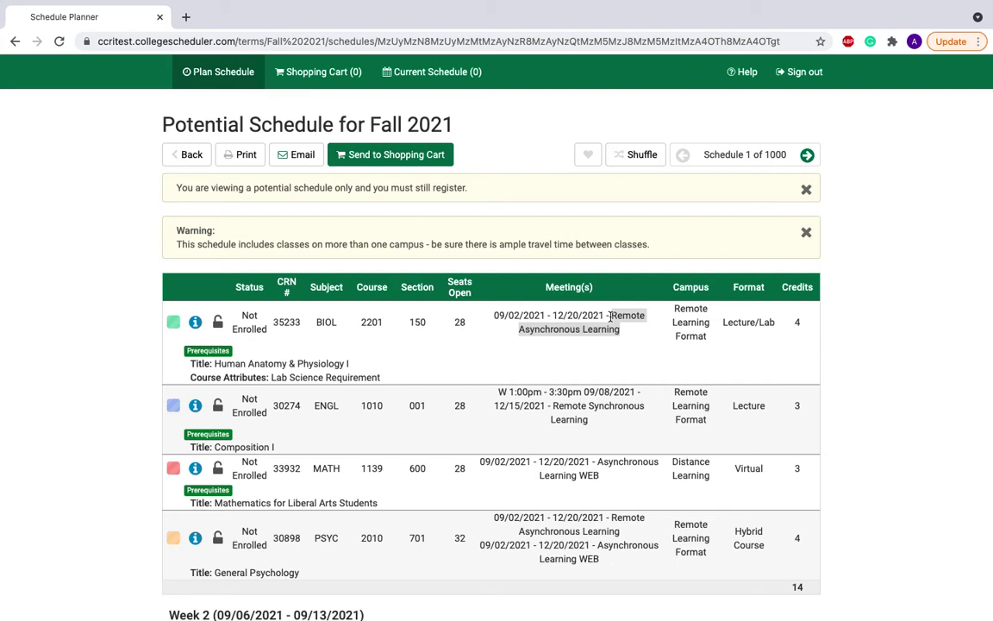
drag(593, 421, 568, 409)
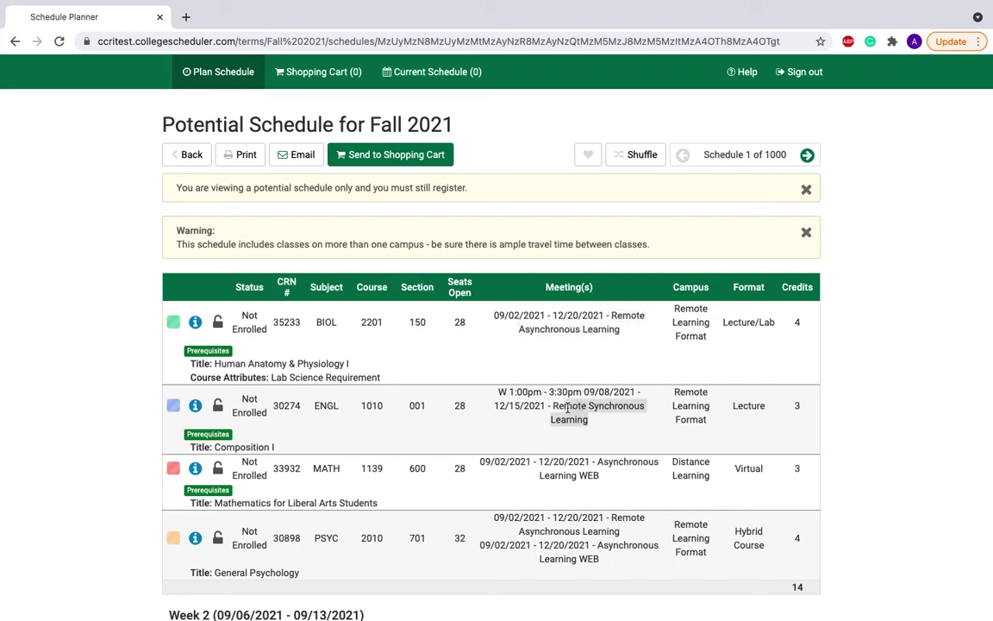
drag(496, 395, 581, 391)
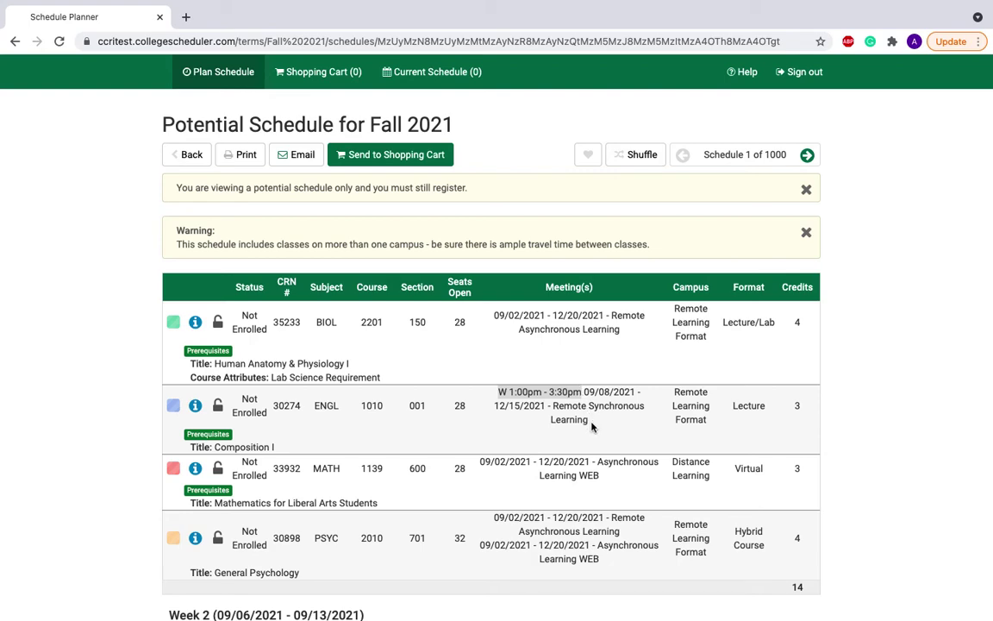
click(591, 426)
View week 1 and week 2 of the potential schedule in the weekly timeline
scroll(592, 426, down, 5)
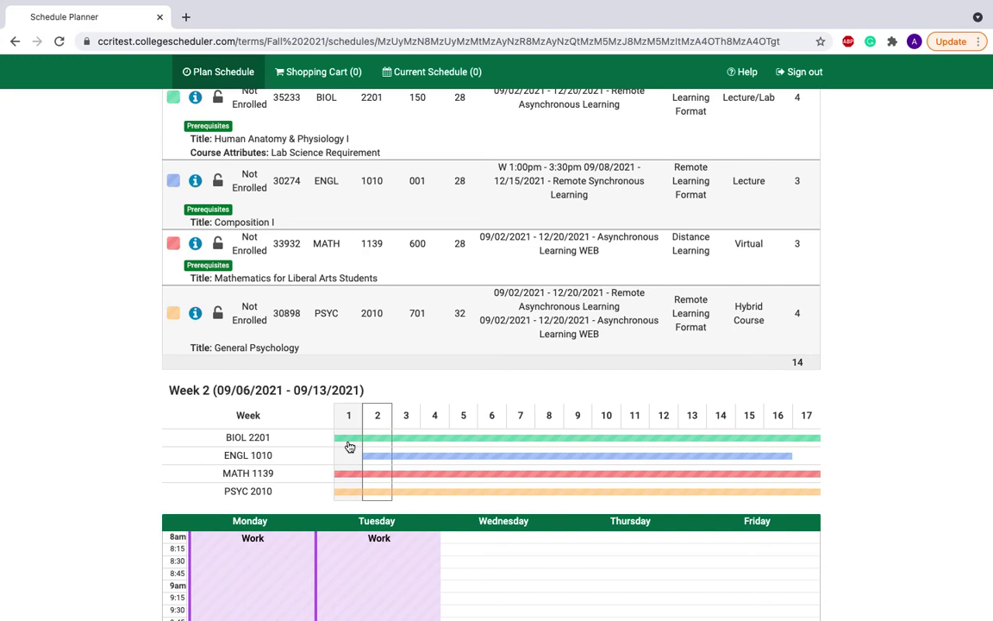
click(347, 415)
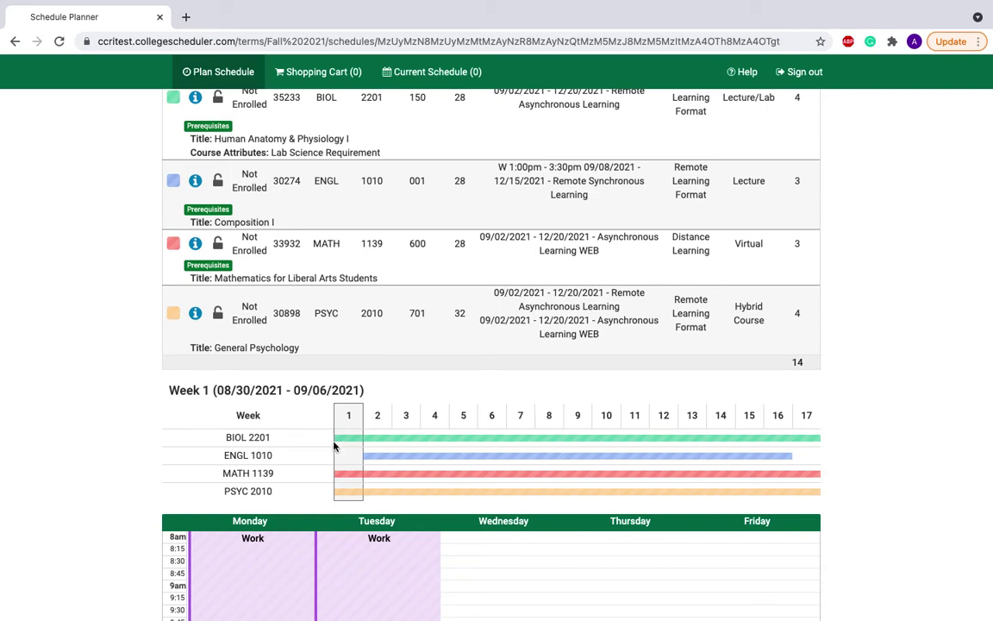
click(380, 462)
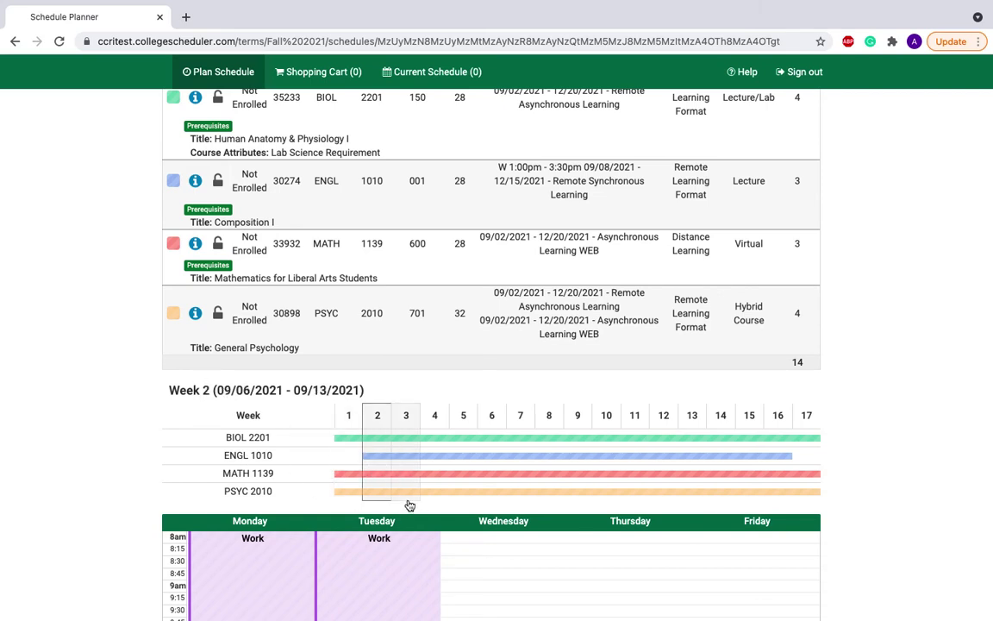
Check the week 2 calendar and lock ENGL 1010 section 001 and PSYC 2010 section 701 in the potential schedule
scroll(408, 506, down, 5)
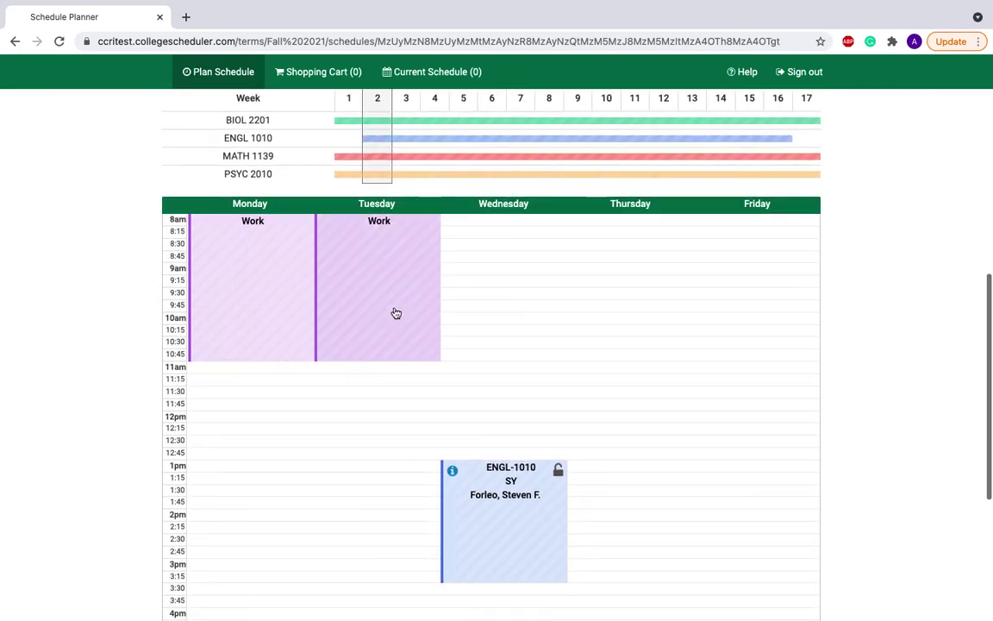
scroll(263, 466, down, 3)
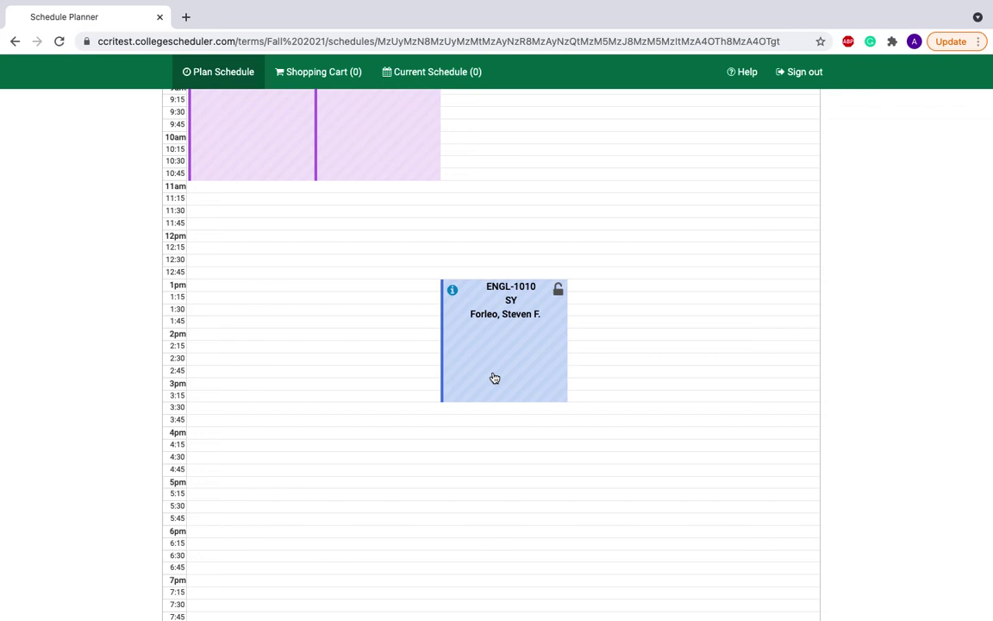
scroll(494, 377, up, 10)
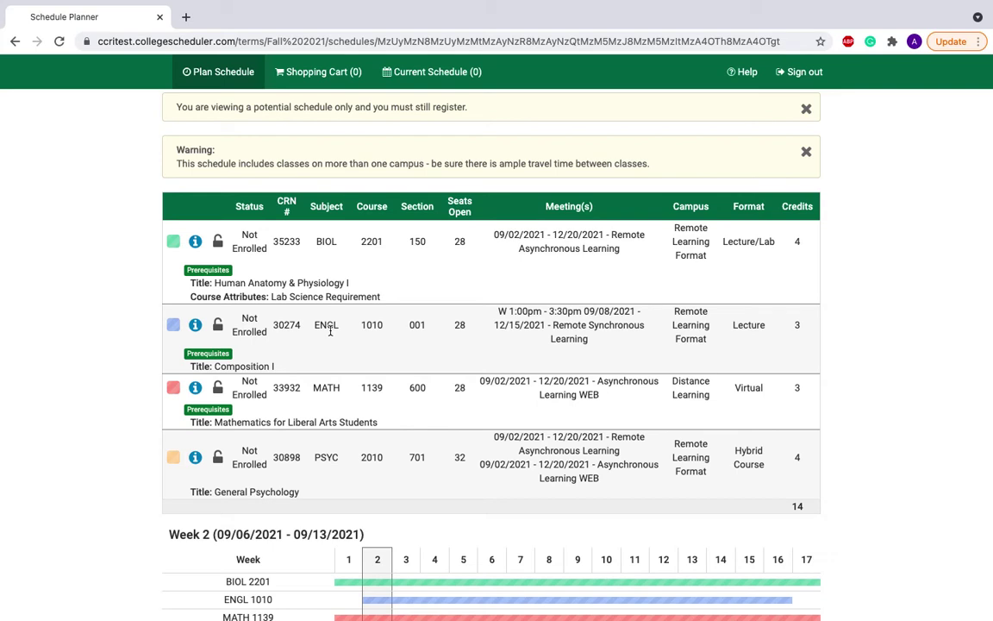
click(217, 331)
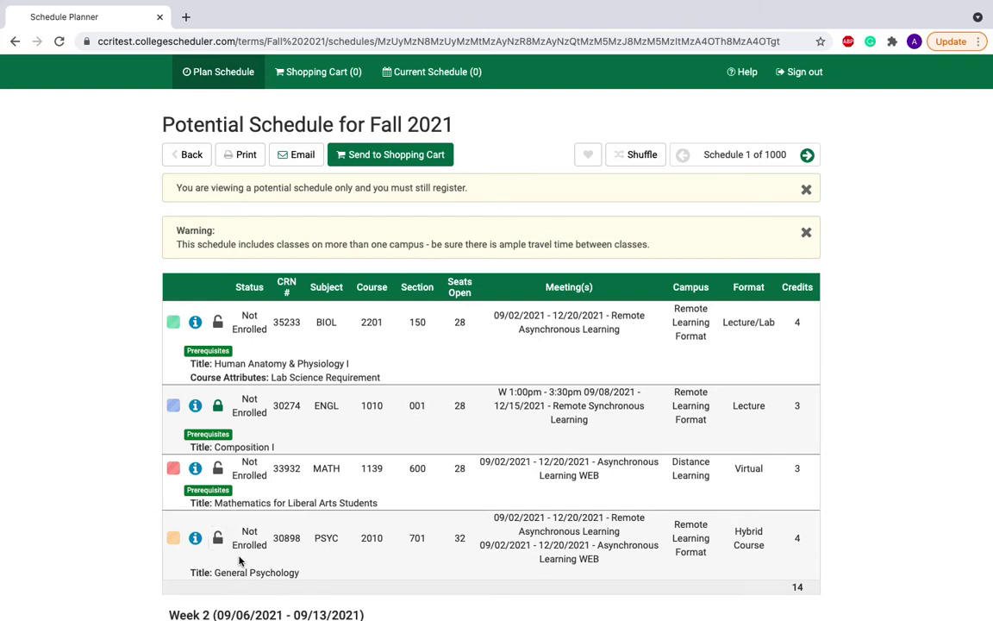
click(219, 540)
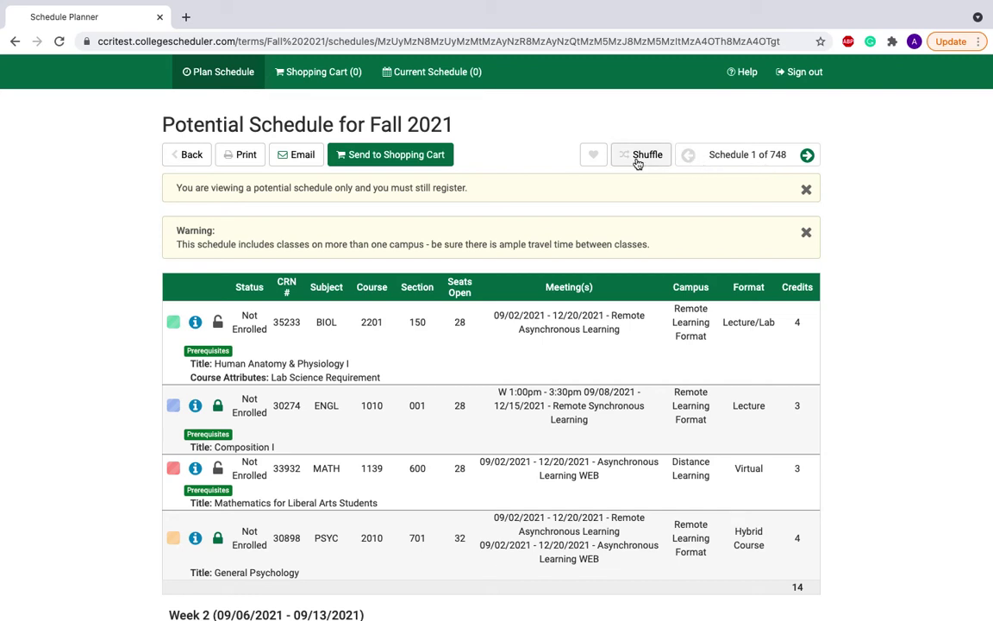
Go to the next potential schedule, review its weekly calendar and lock MATH 1139 section 152
click(807, 156)
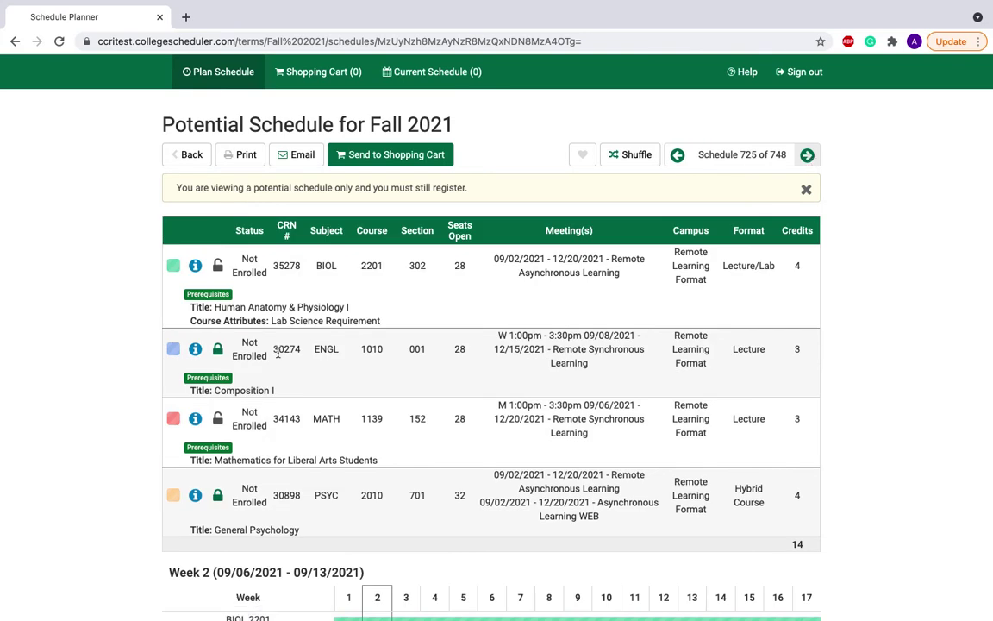
scroll(347, 310, down, 2)
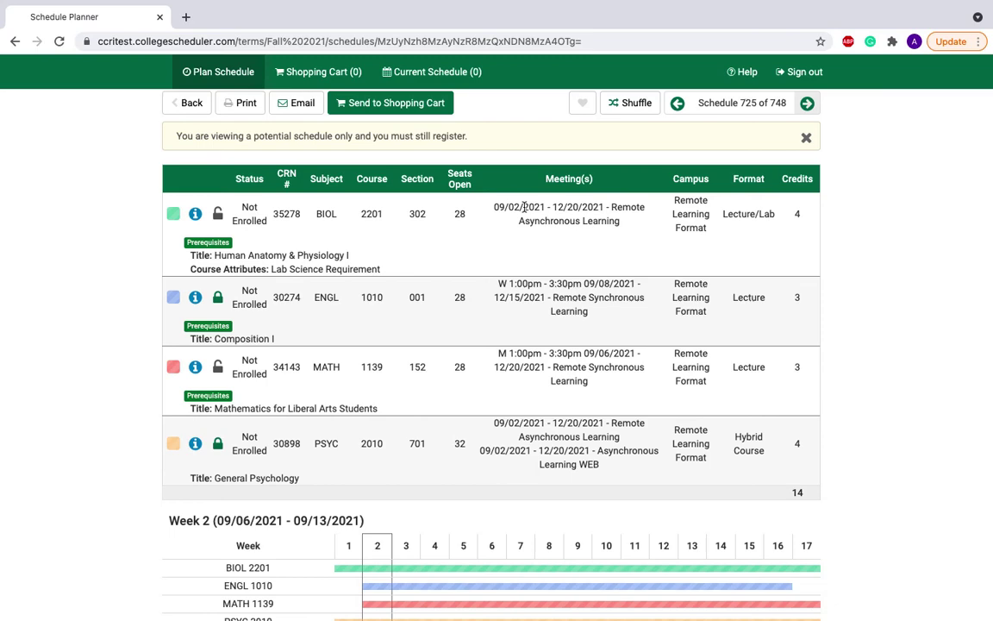
scroll(466, 250, down, 5)
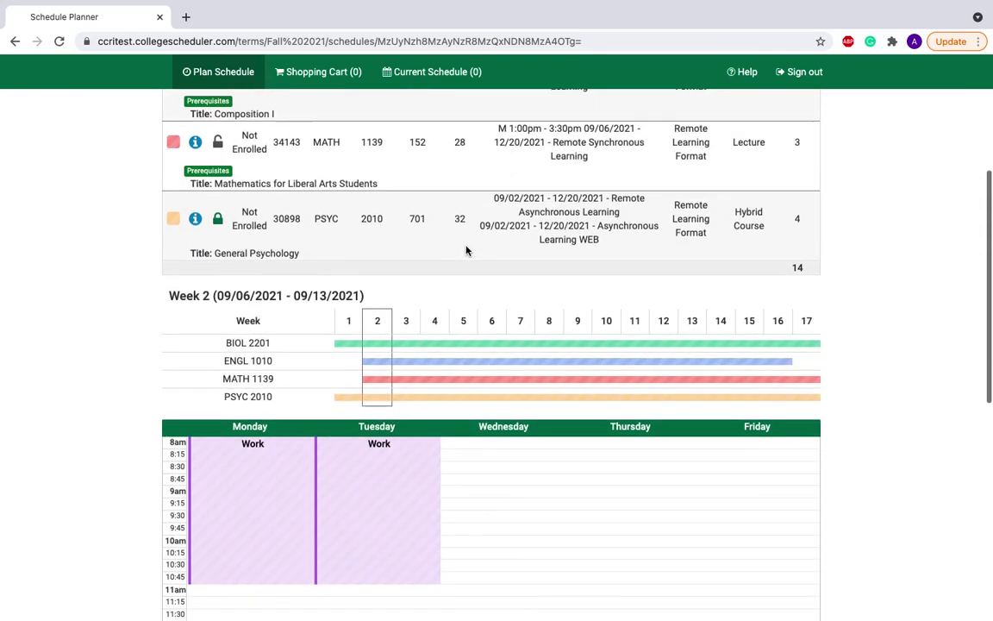
scroll(466, 250, down, 5)
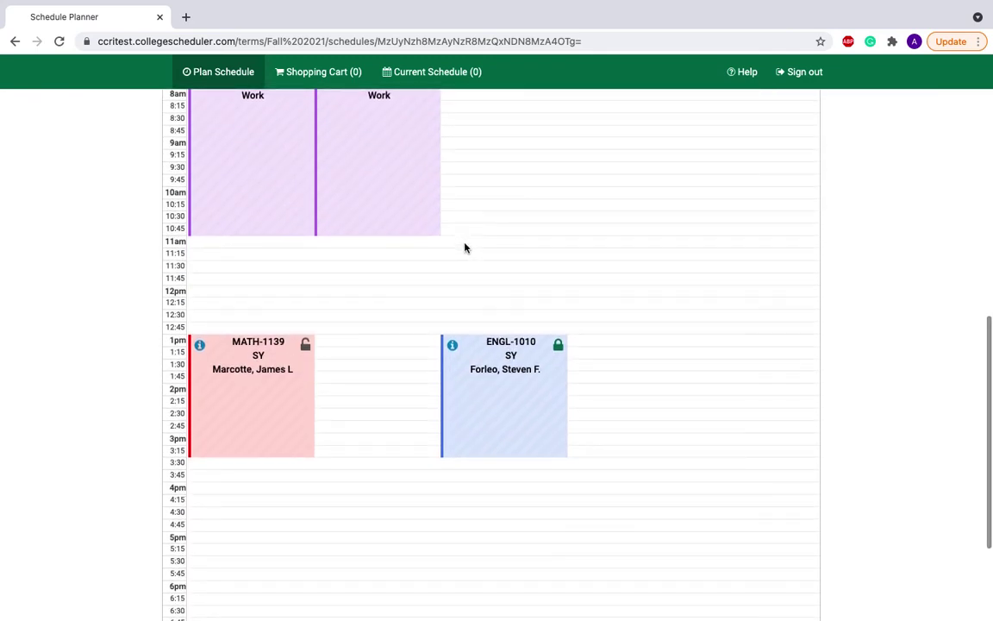
scroll(465, 247, up, 10)
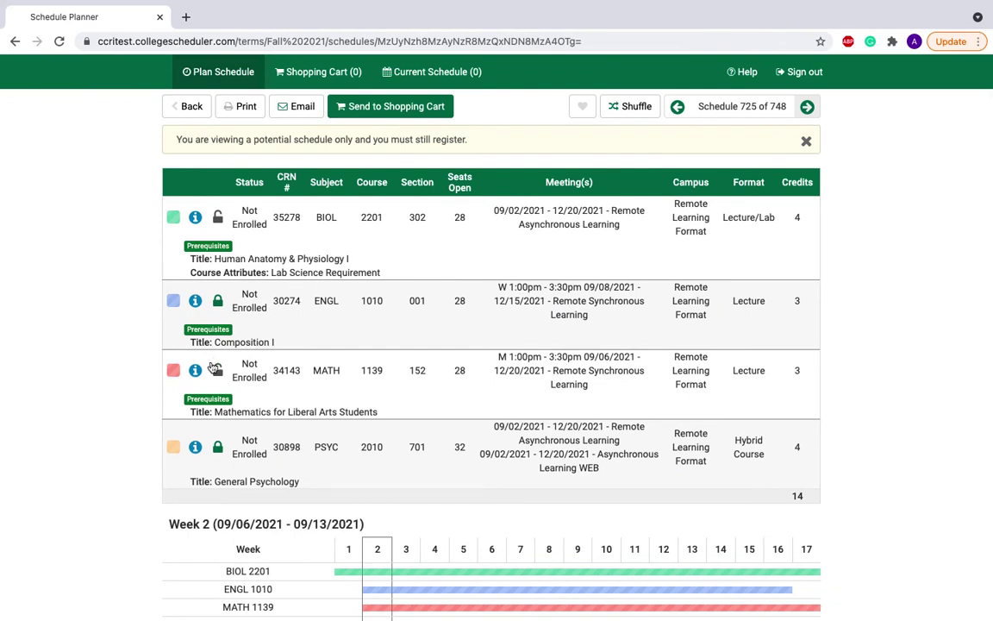
click(219, 373)
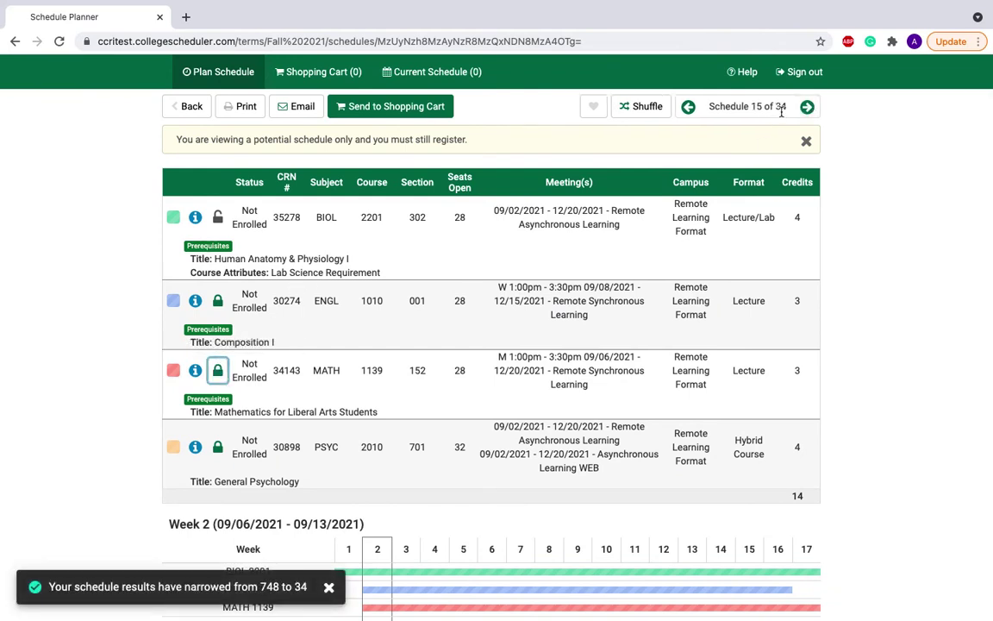
Advance to the next potential schedule and save it as a favorite named Favorite Schedule 1
click(807, 106)
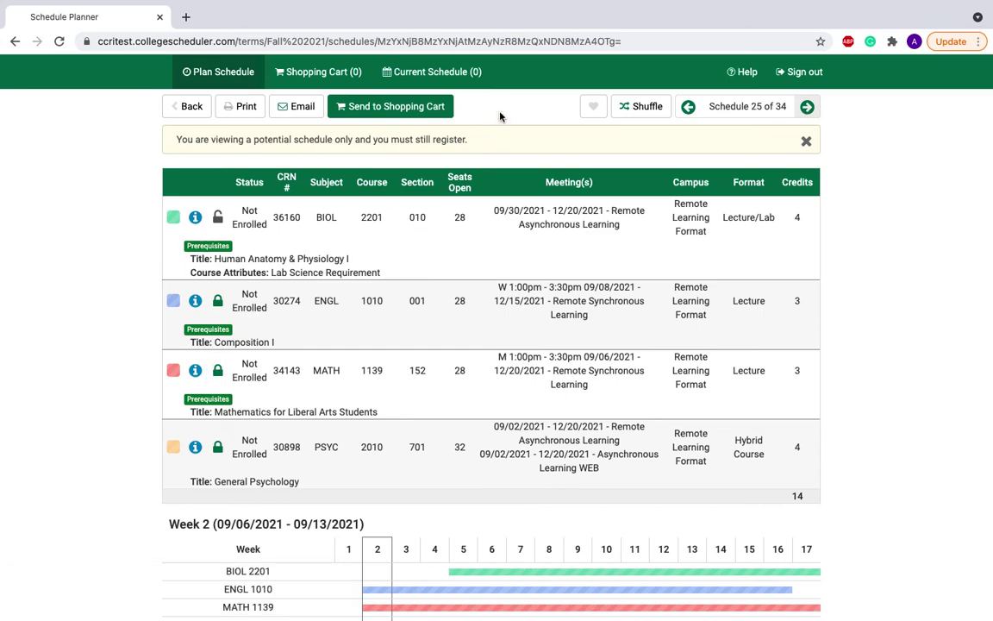
click(587, 110)
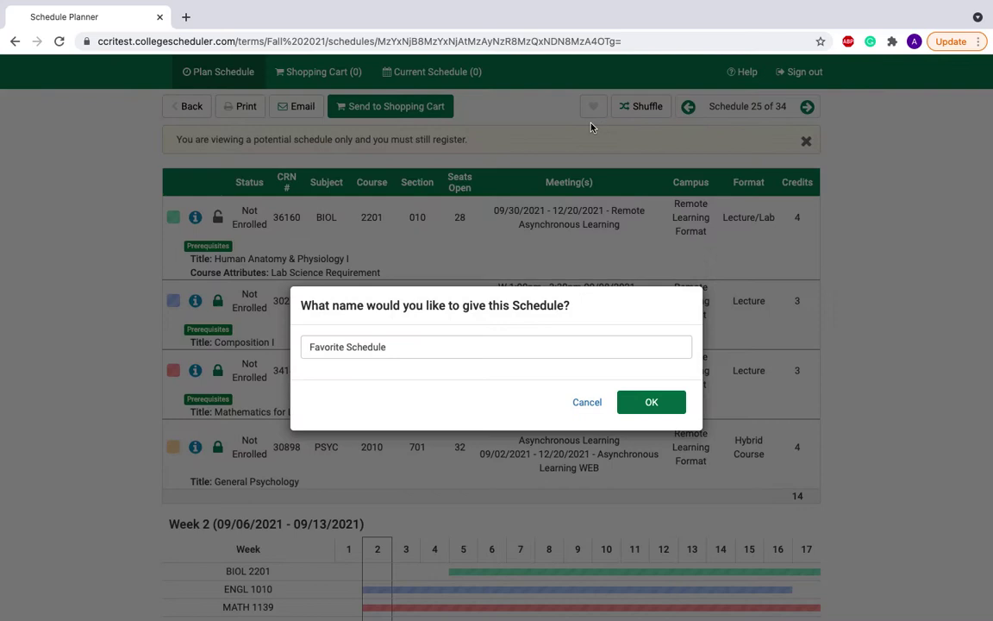
click(505, 347)
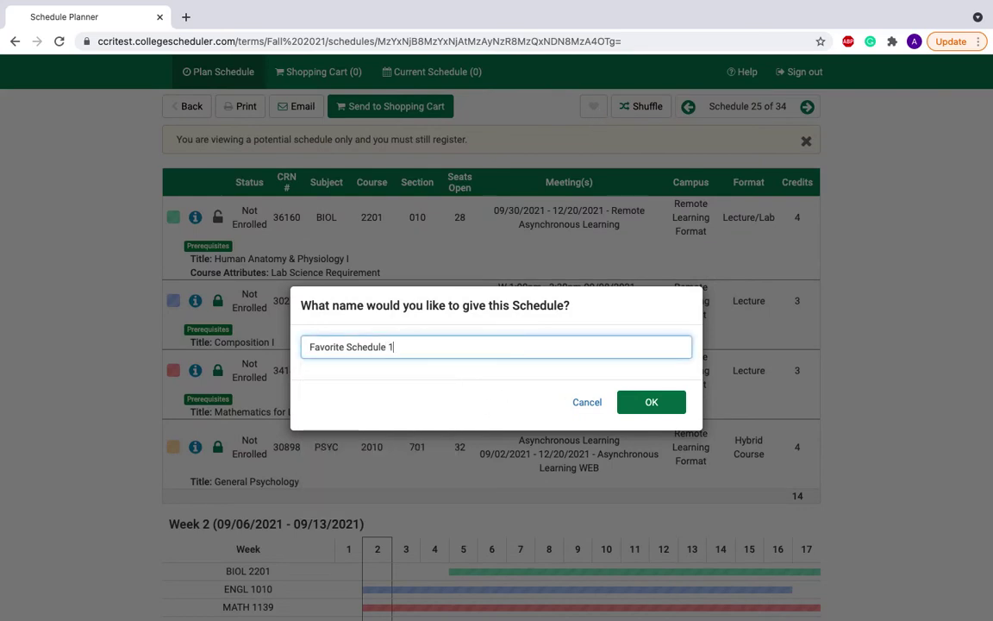
text(1)
click(654, 403)
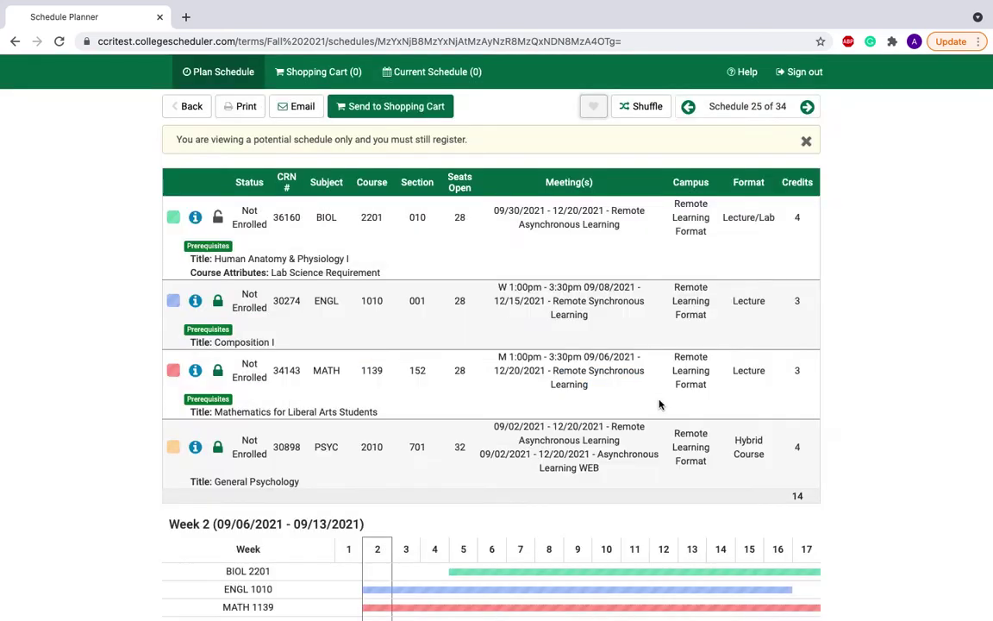
View Favorite Schedule 1 from the saved favorites and return to the potential schedule
click(184, 108)
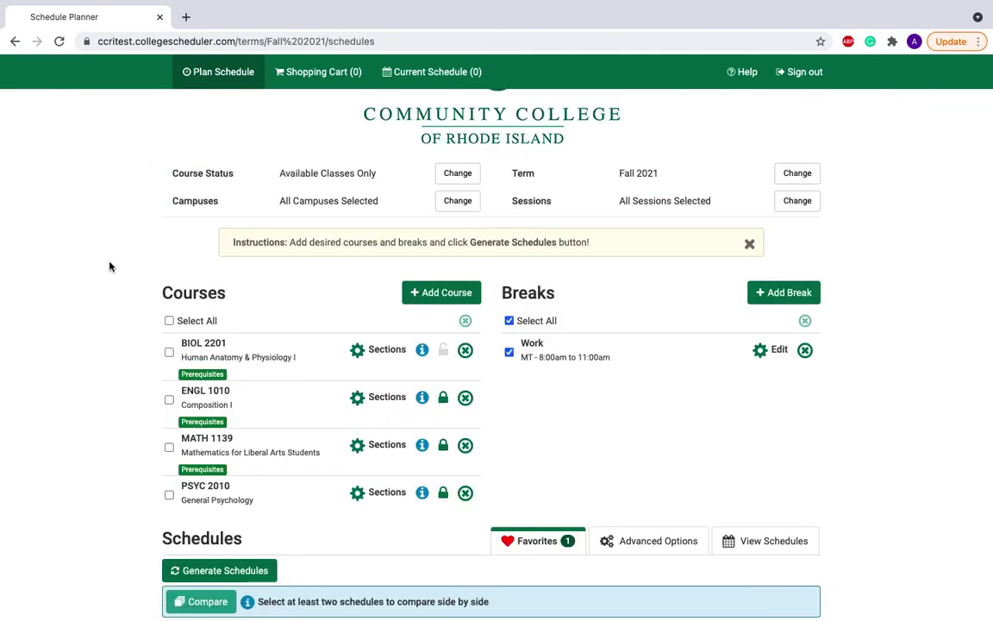
scroll(110, 267, down, 3)
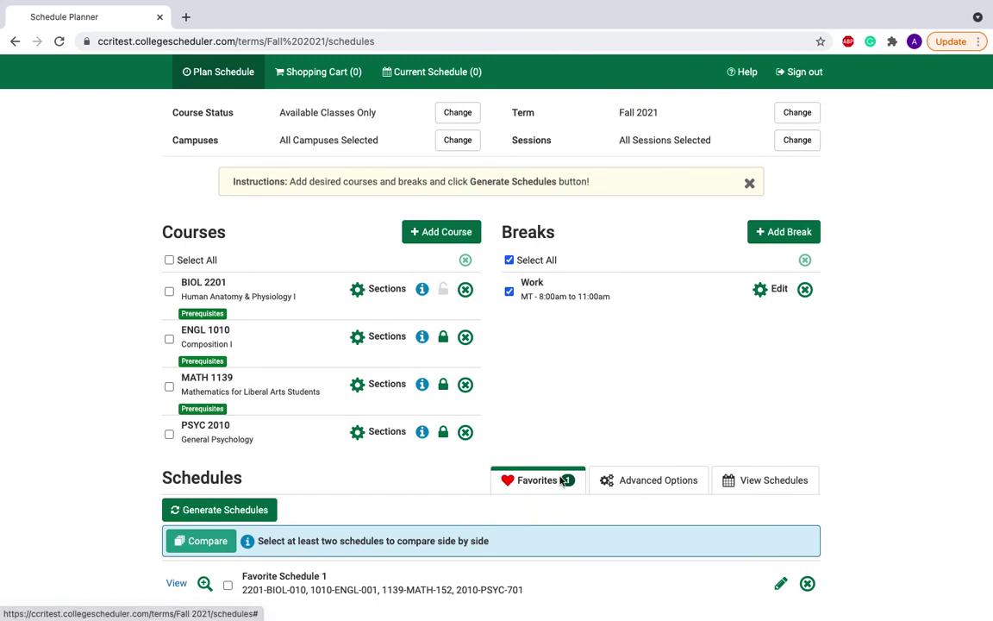
click(176, 584)
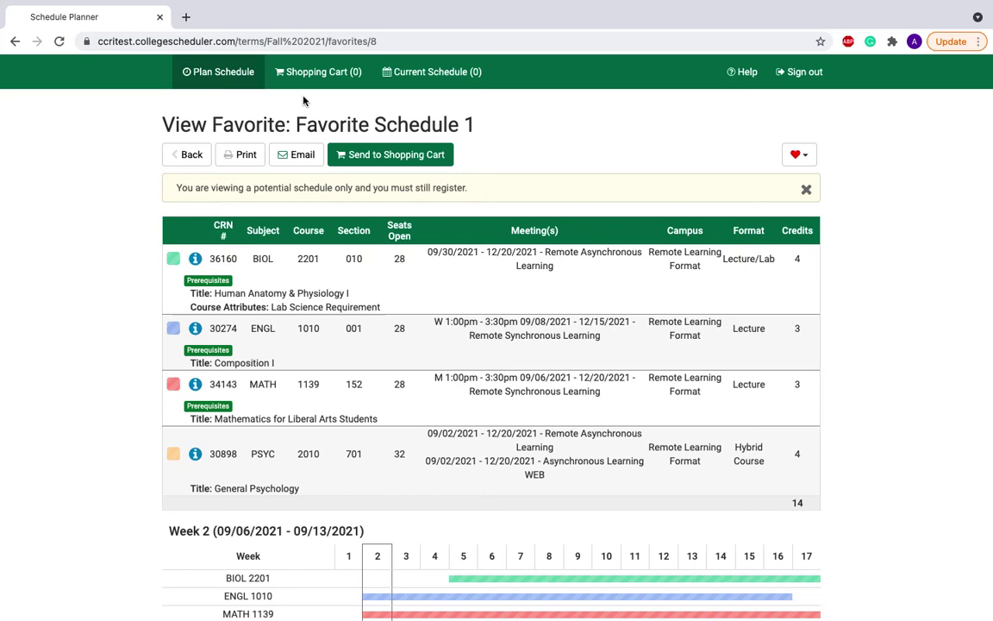
click(192, 154)
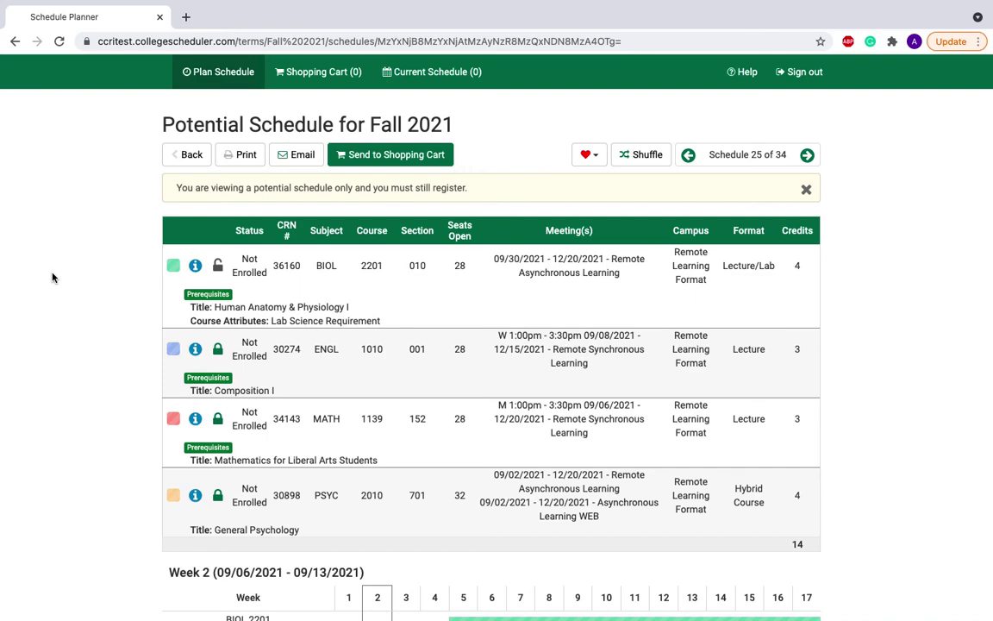
Examine the form for sending the schedule by email and close it without sending
click(306, 155)
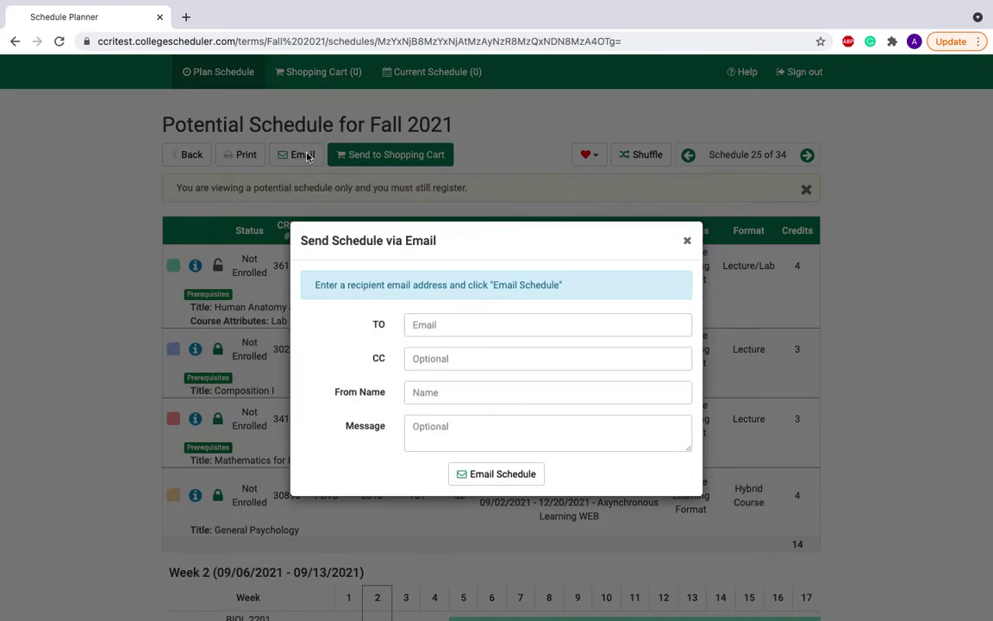
click(471, 326)
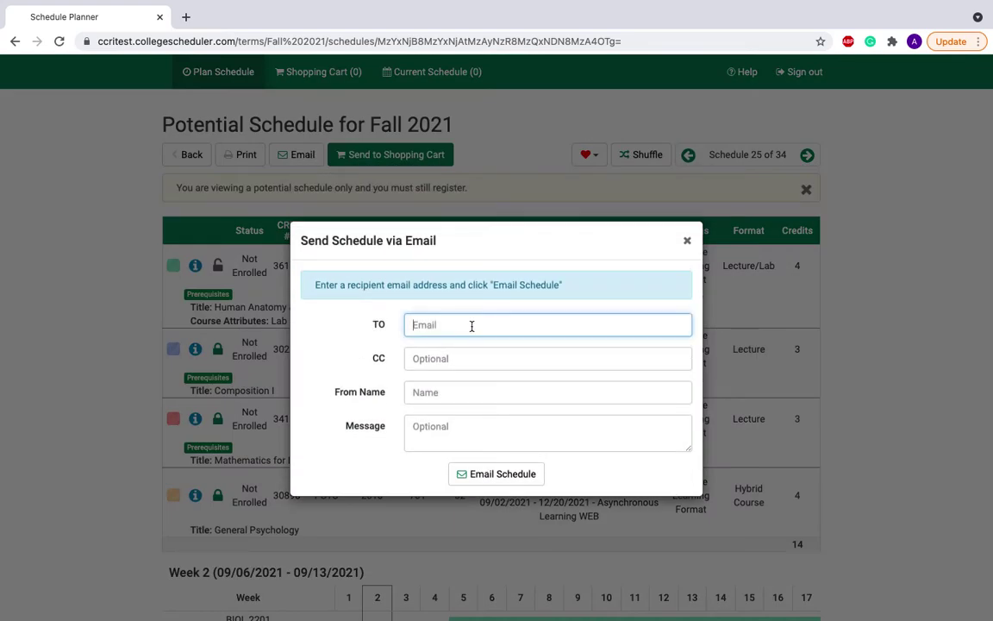
click(687, 242)
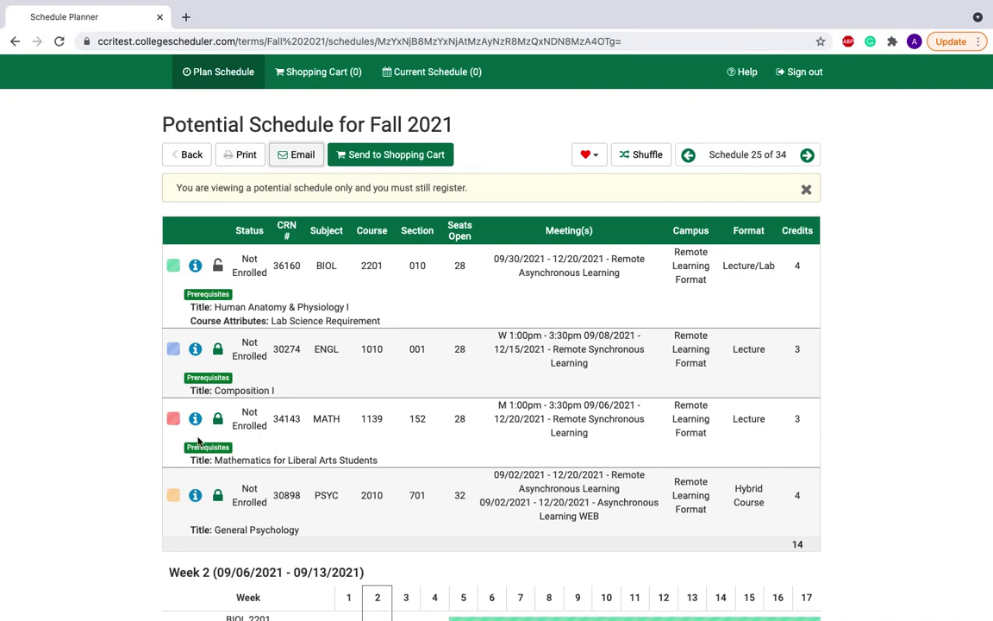
Send the potential schedule to the shopping cart and review the cart's weekly calendar
click(371, 164)
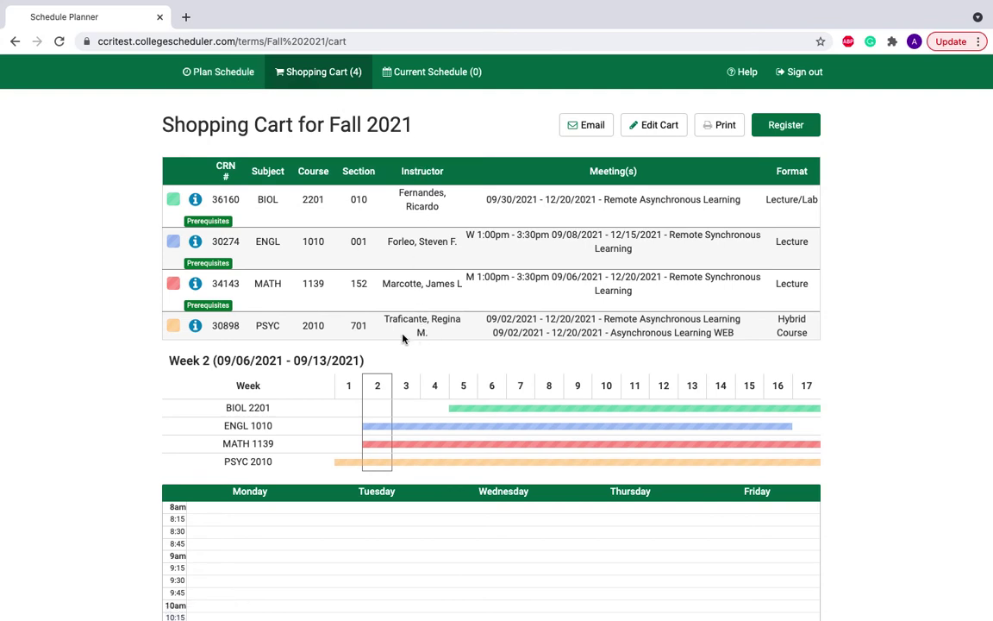
scroll(528, 345, down, 3)
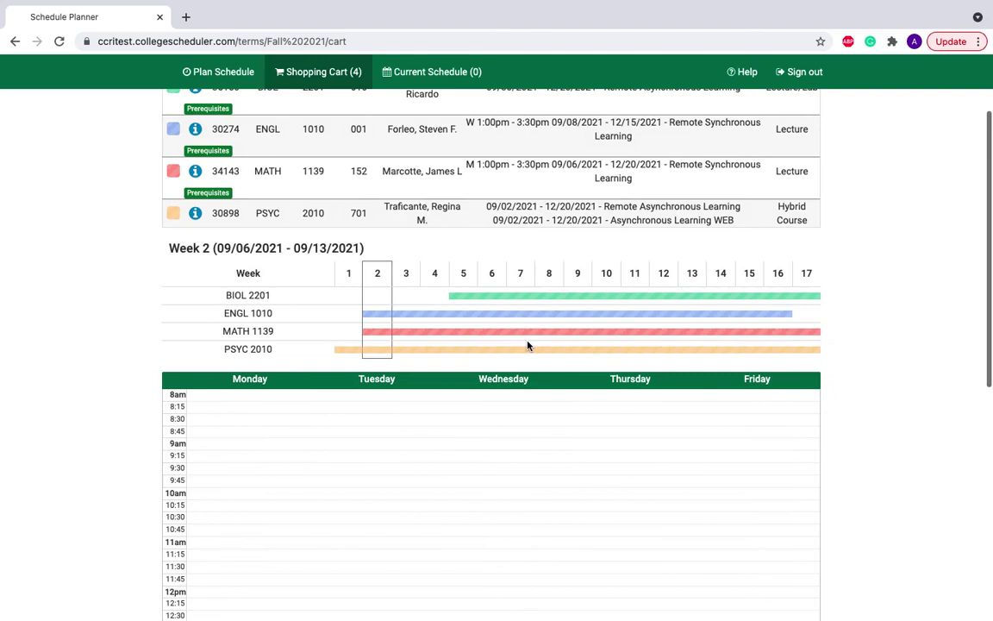
scroll(527, 345, down, 9)
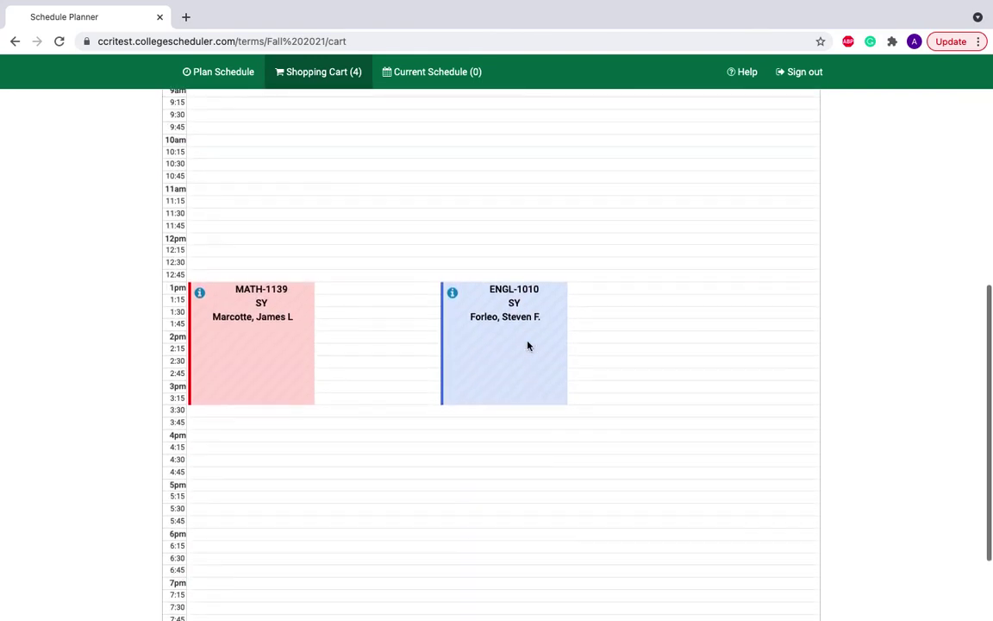
scroll(528, 345, up, 12)
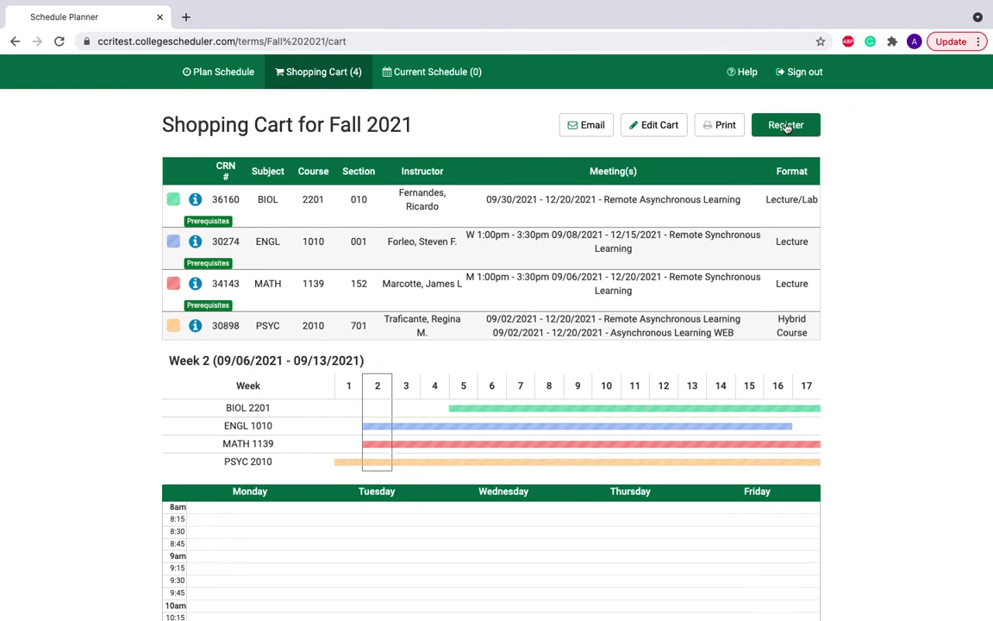
Check the cart's editing options without removing any course, and register the schedule in the cart
click(666, 131)
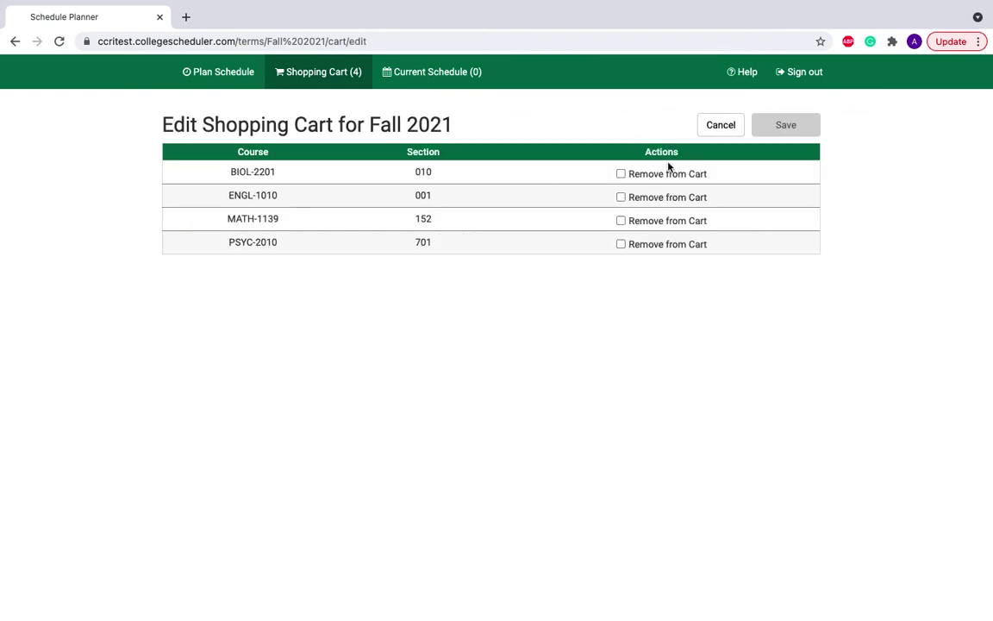
click(726, 131)
click(782, 128)
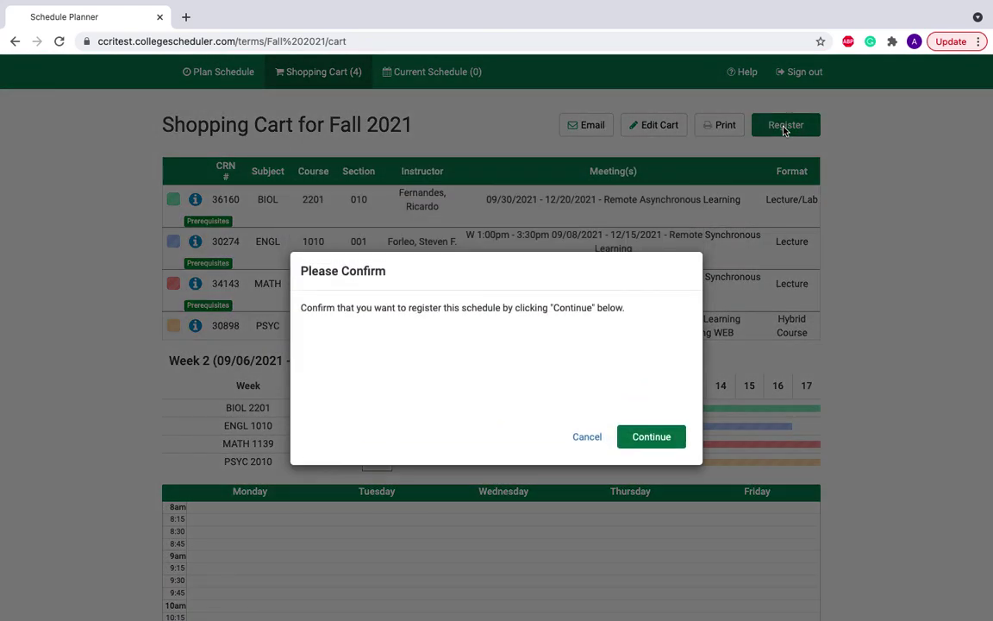
click(651, 436)
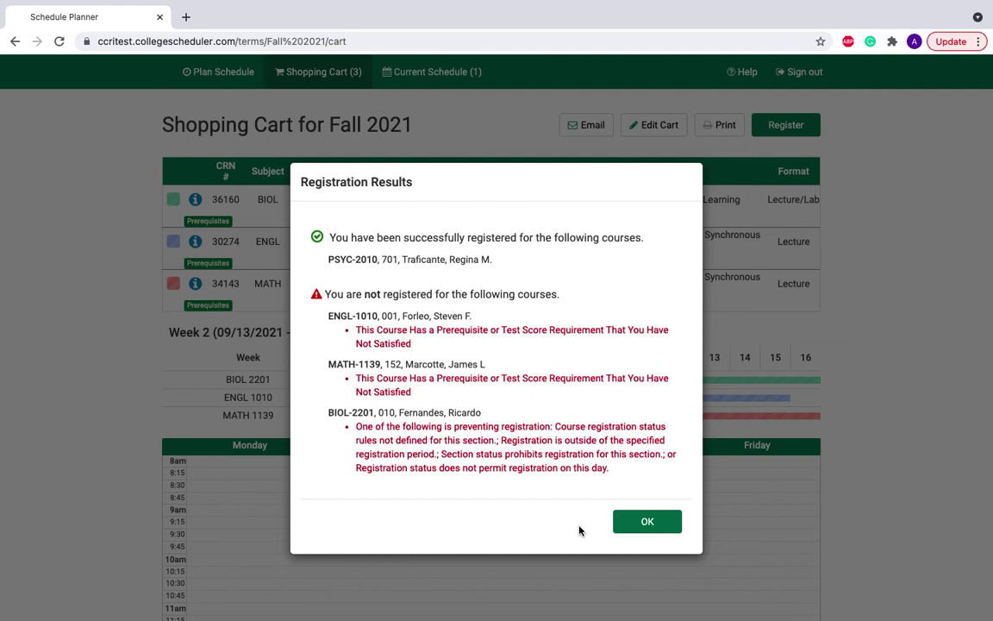
click(636, 522)
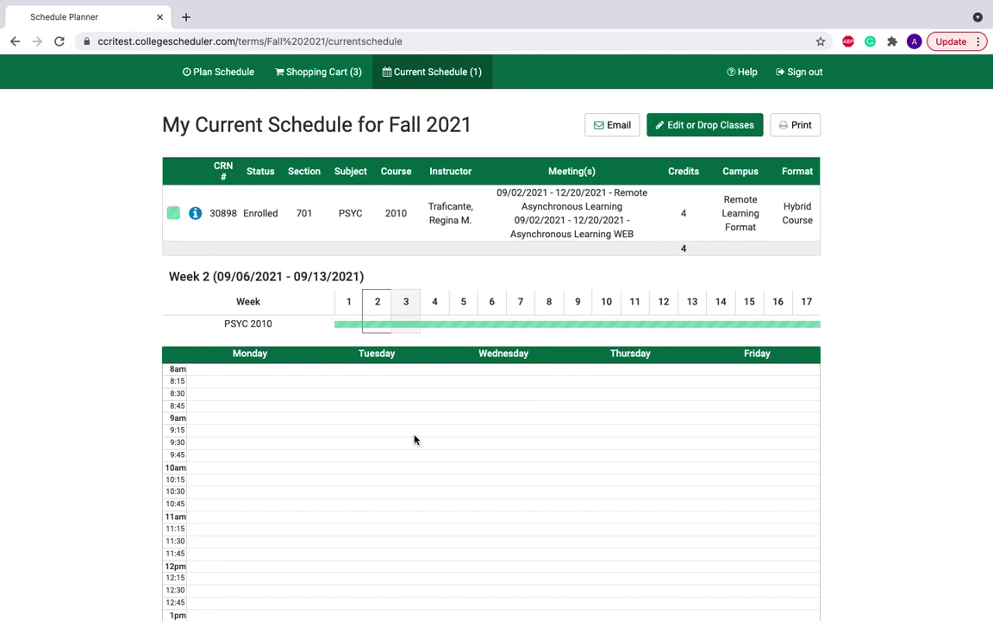
Review the current Fall 2021 schedule with its enrolled class and weekly calendar
scroll(421, 481, down, 1)
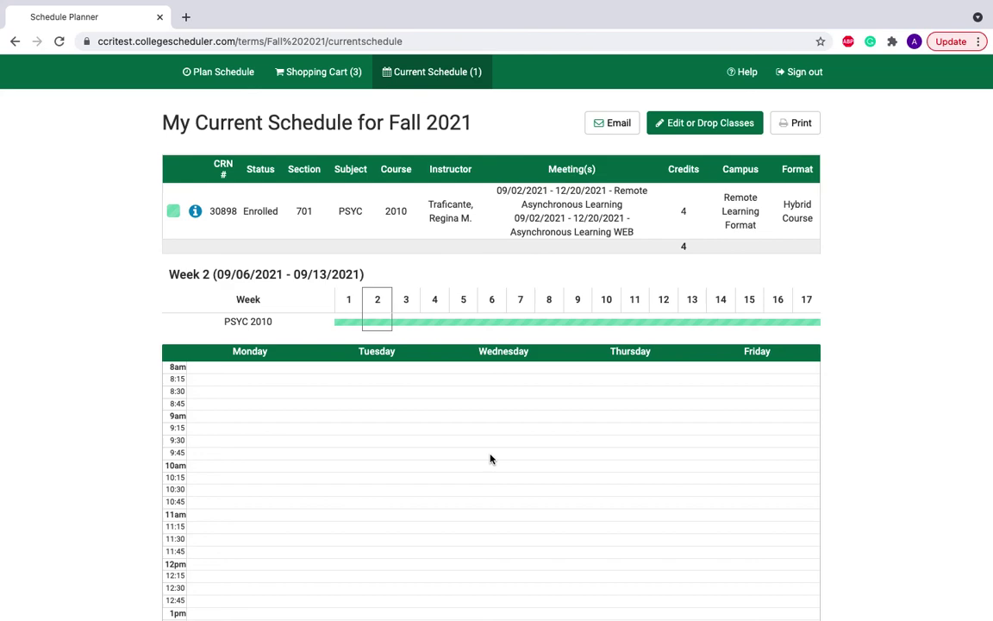
scroll(491, 459, down, 5)
scroll(491, 458, down, 2)
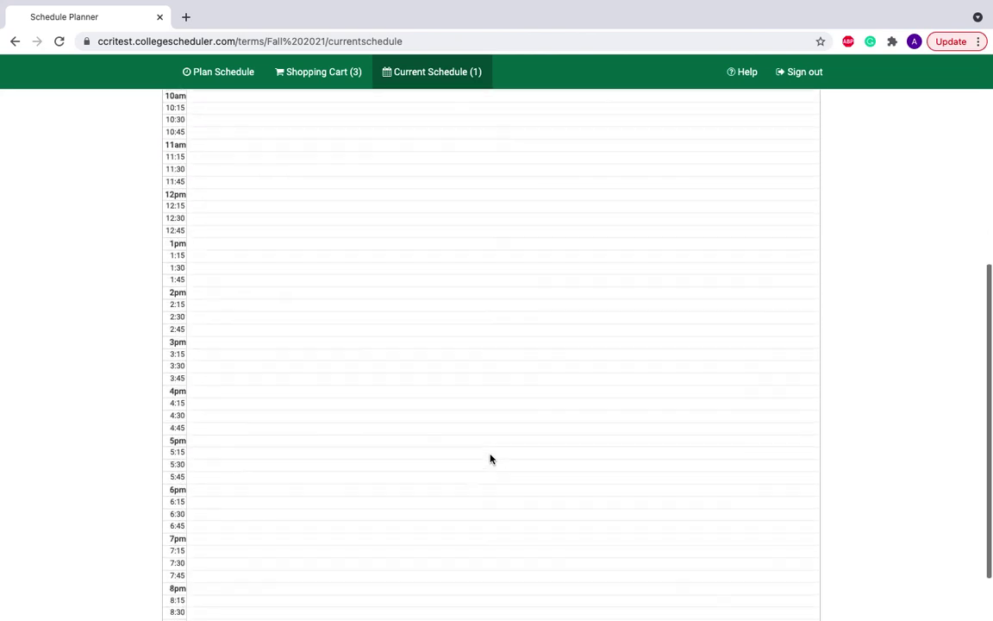
scroll(491, 459, up, 8)
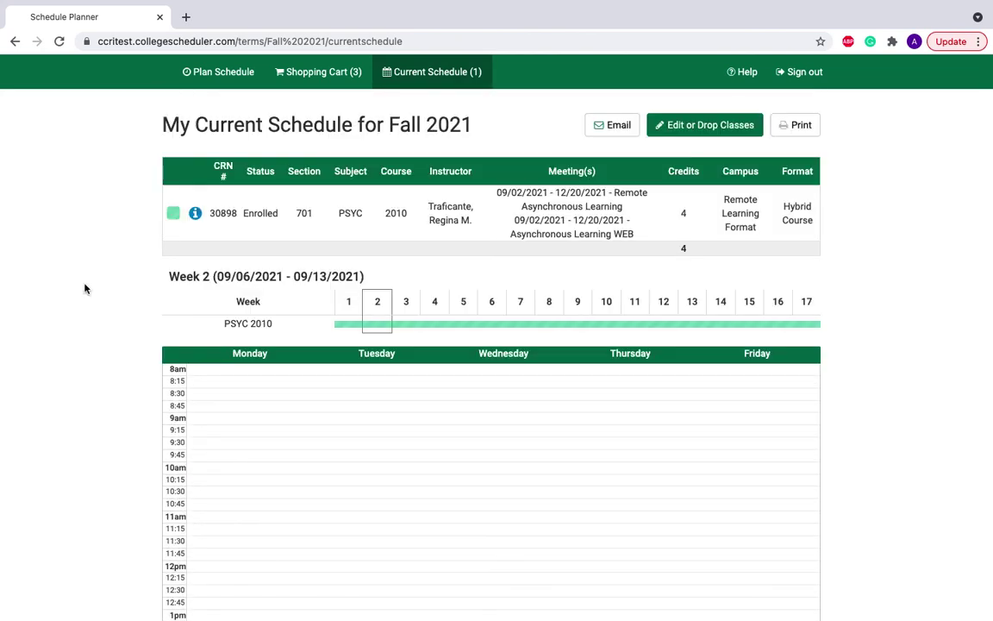
Return to the schedule planning page and sign out of Schedule Planner
click(187, 69)
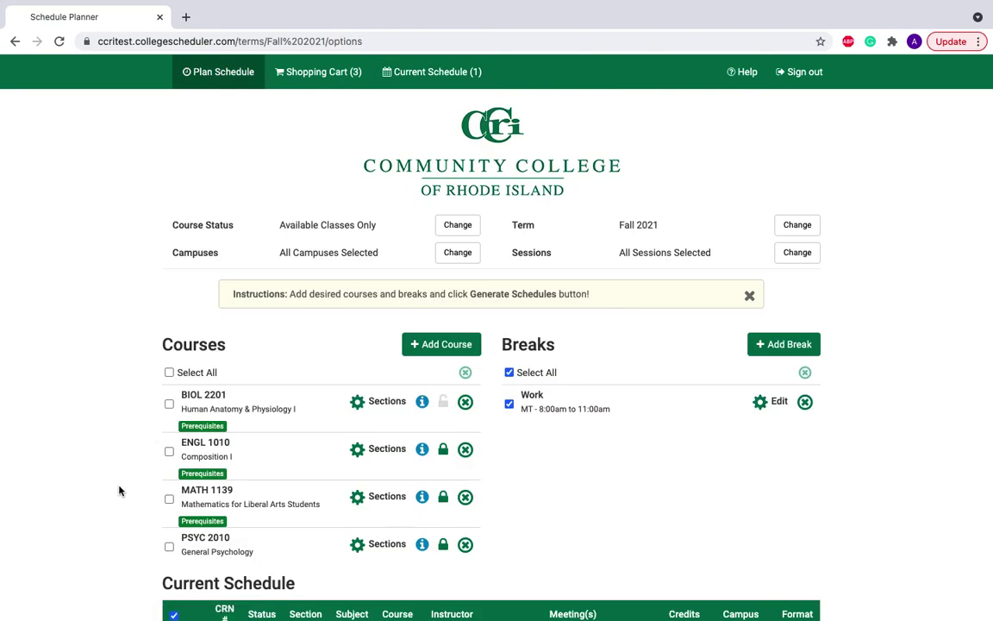
click(803, 76)
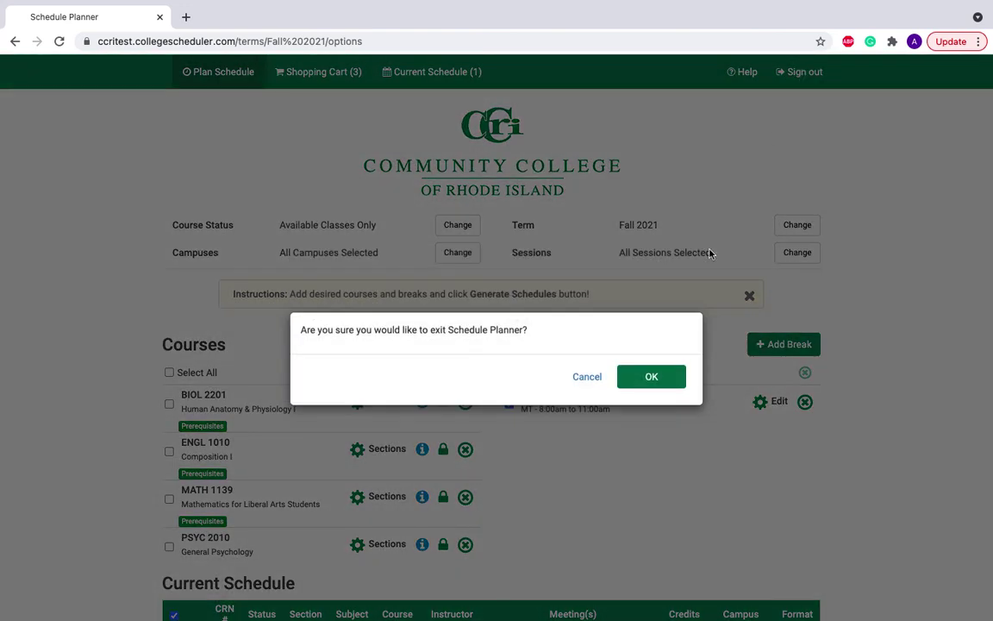
click(656, 372)
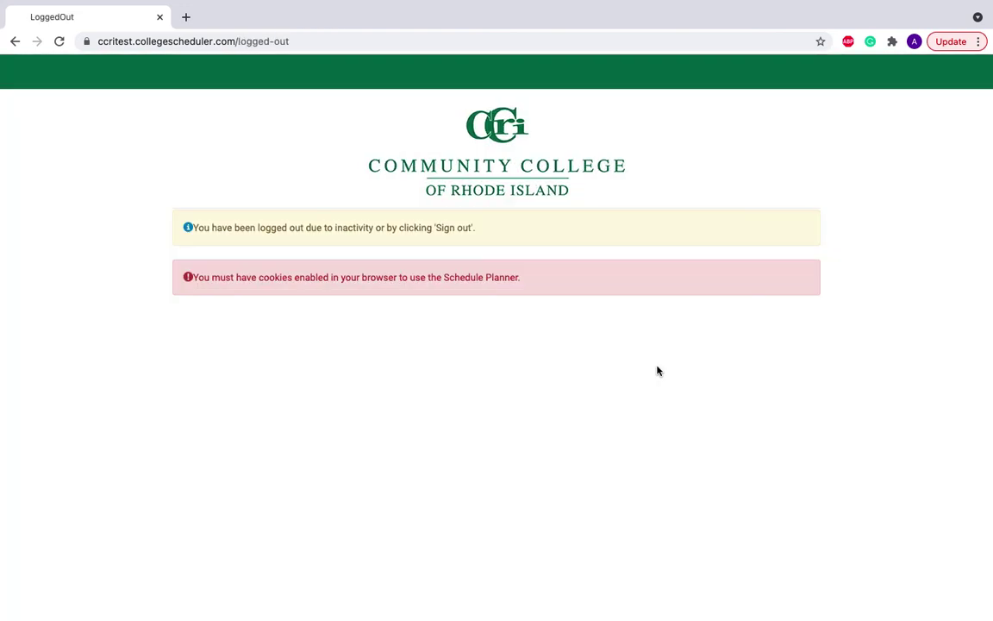